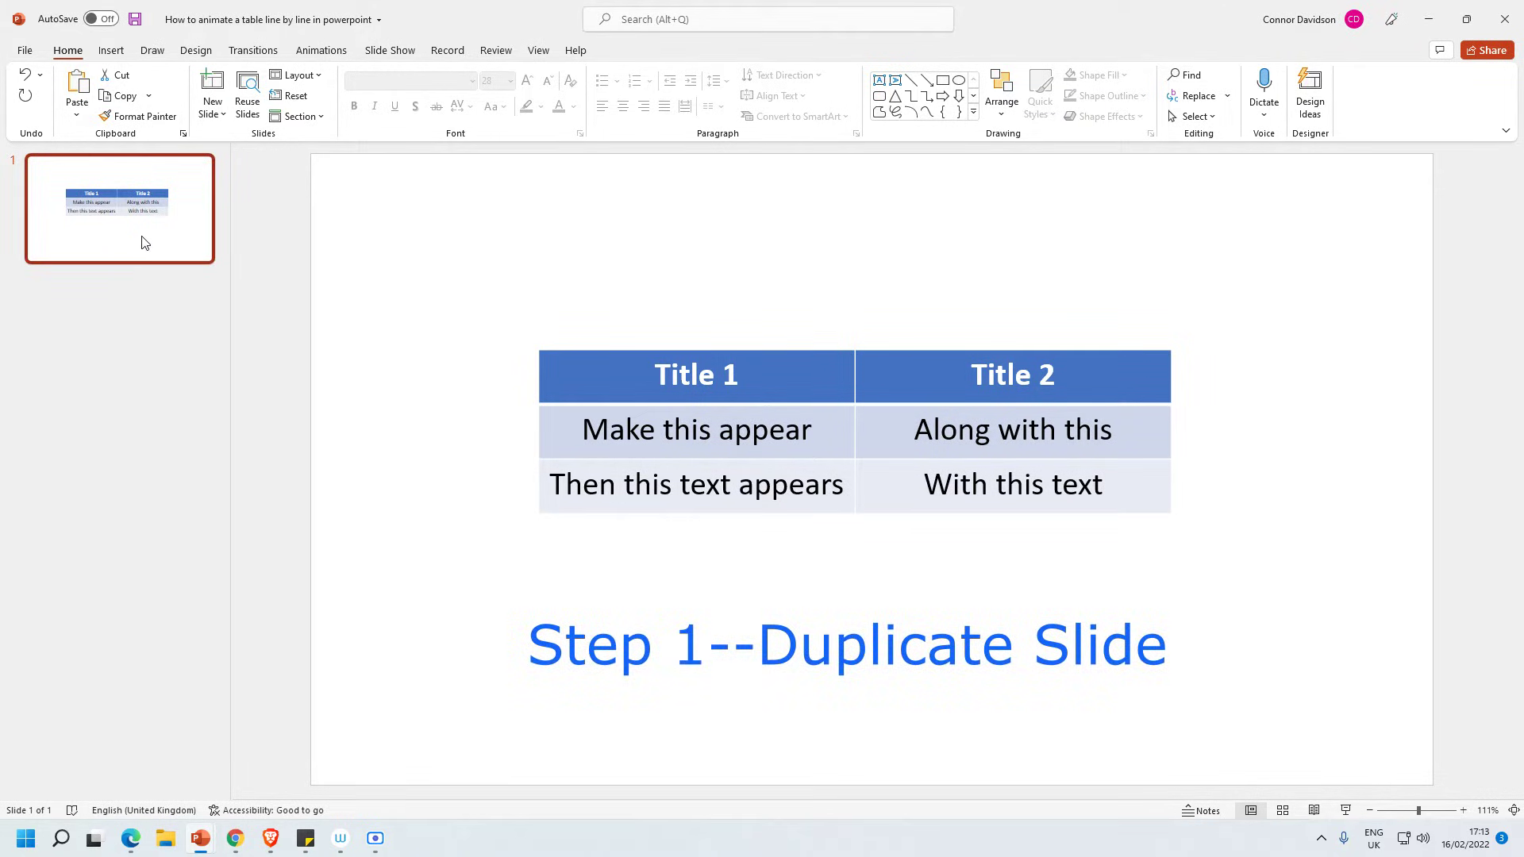
Duplicate slide 1 from the Copy dropdown so slide 2 is an identical copy.
left_click(149, 95)
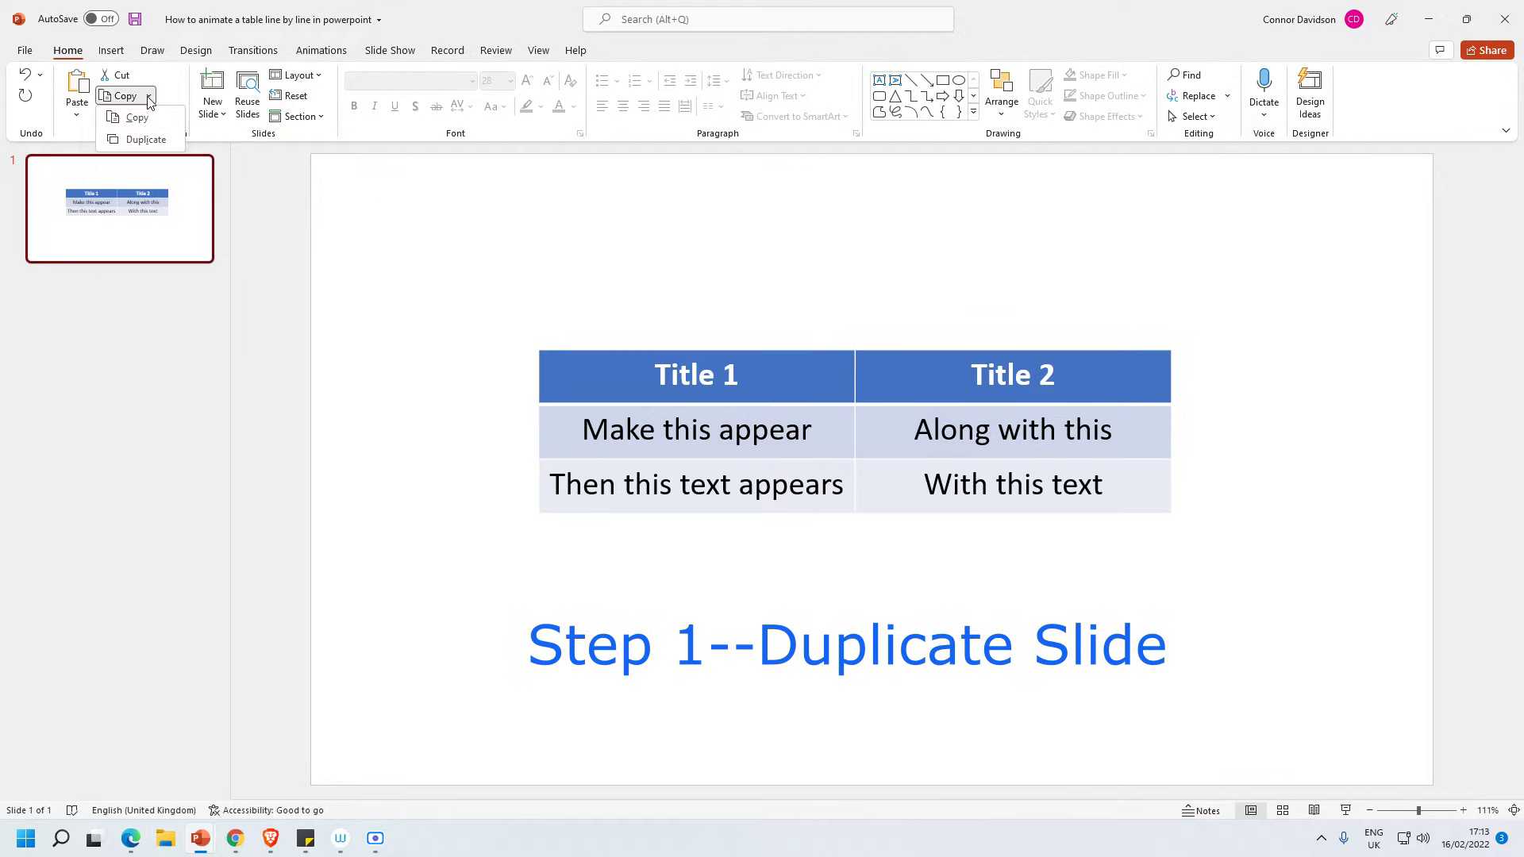
left_click(146, 140)
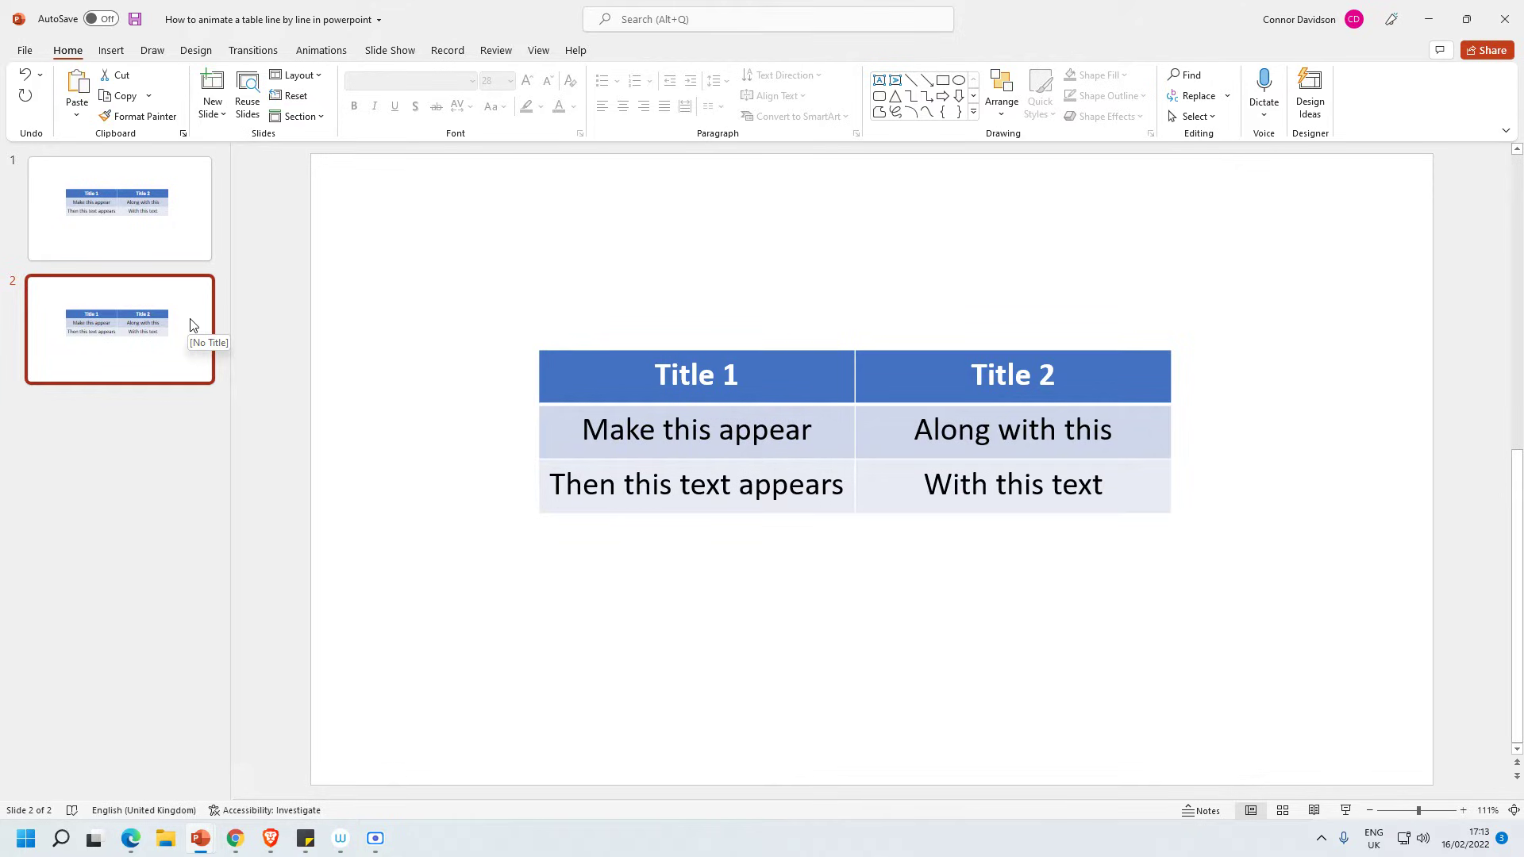
Select the table on slide 2 and copy it to the clipboard.
left_click(538, 351)
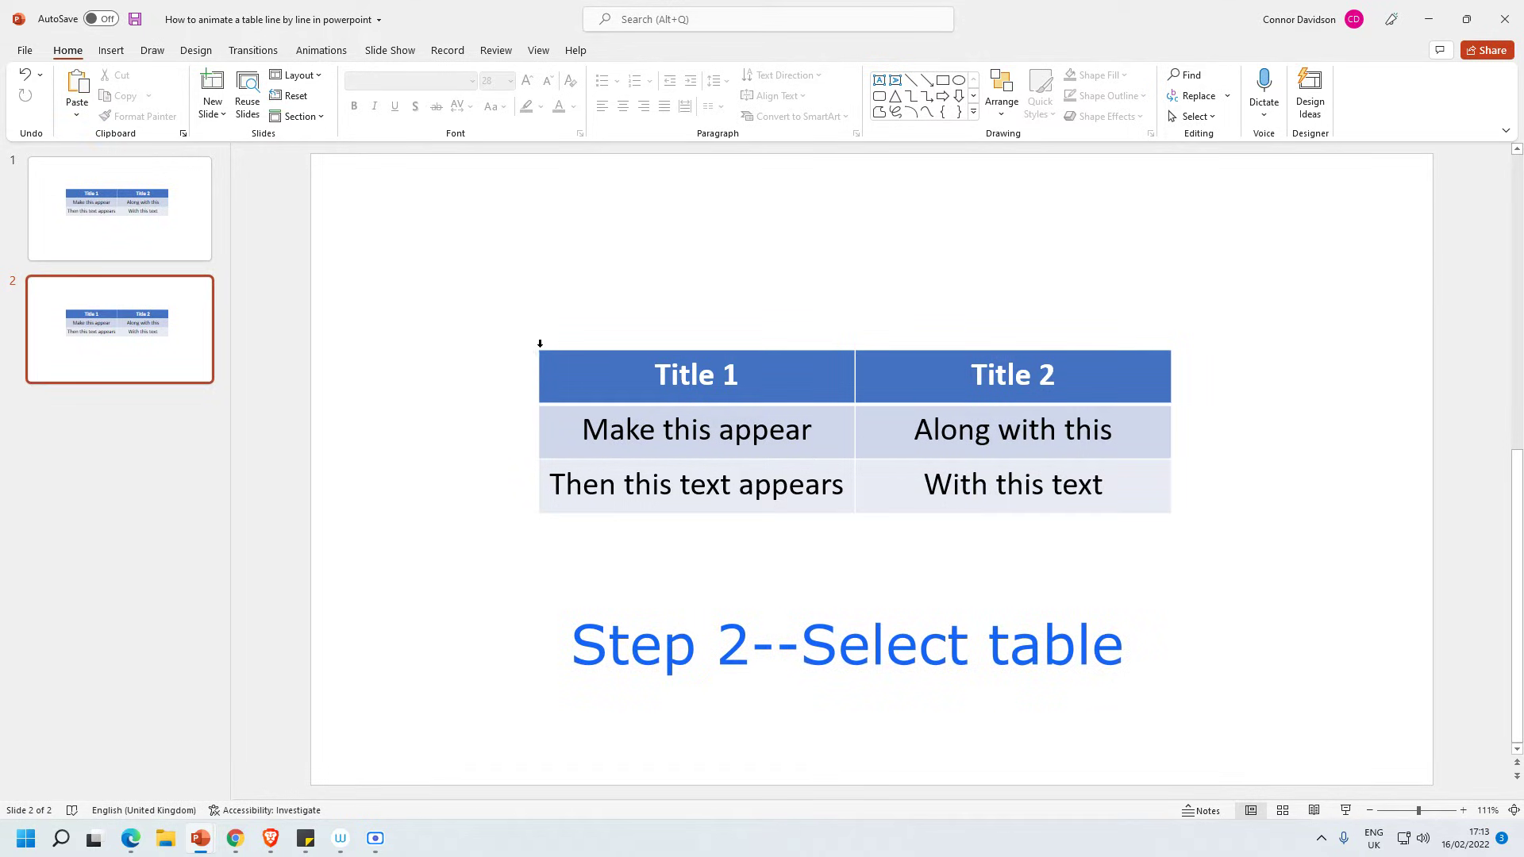
left_click(535, 353)
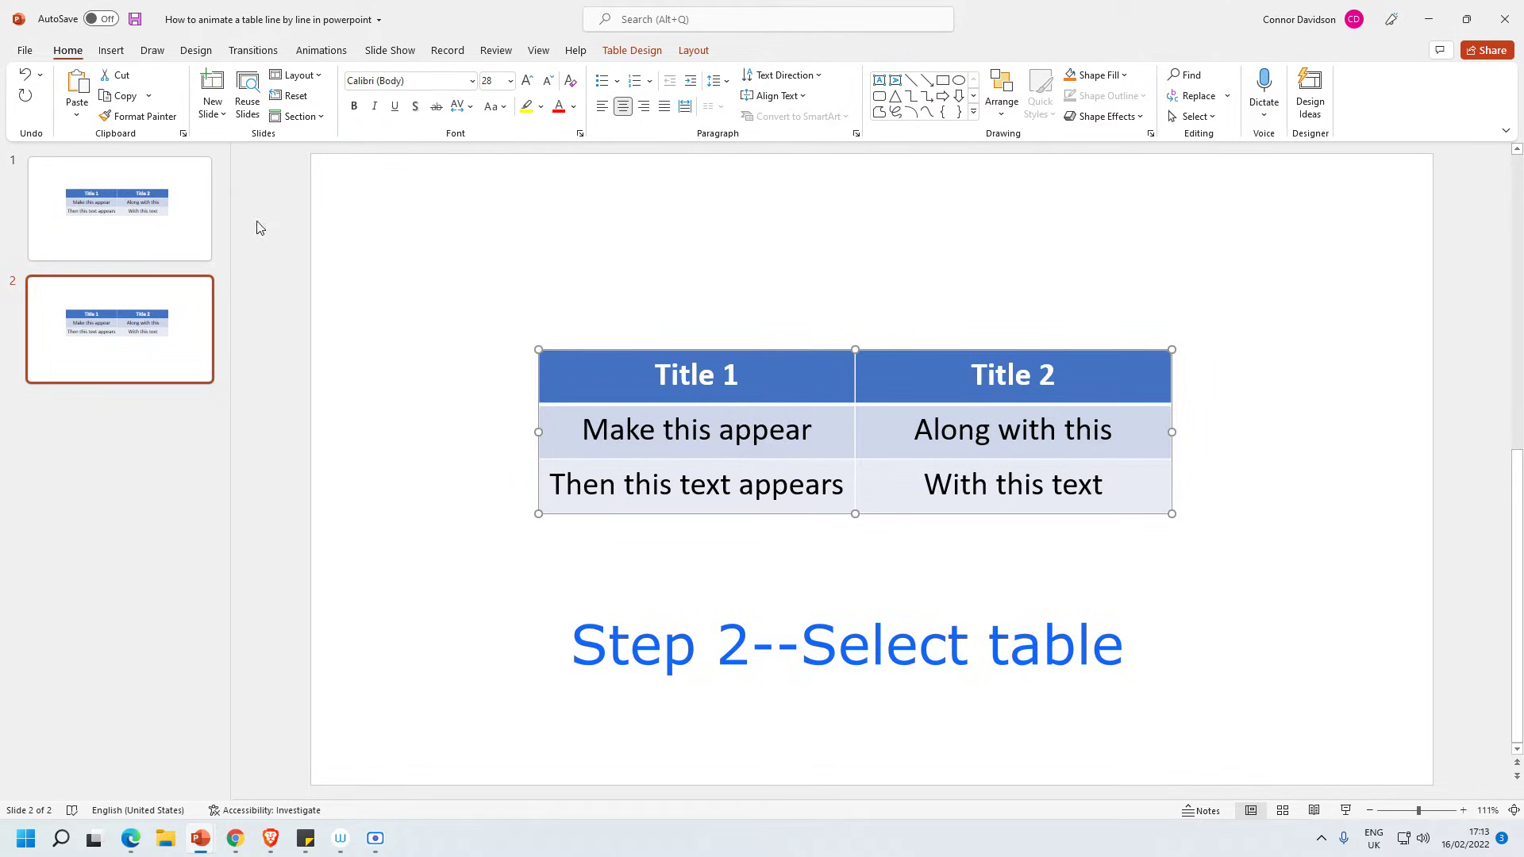
left_click(131, 98)
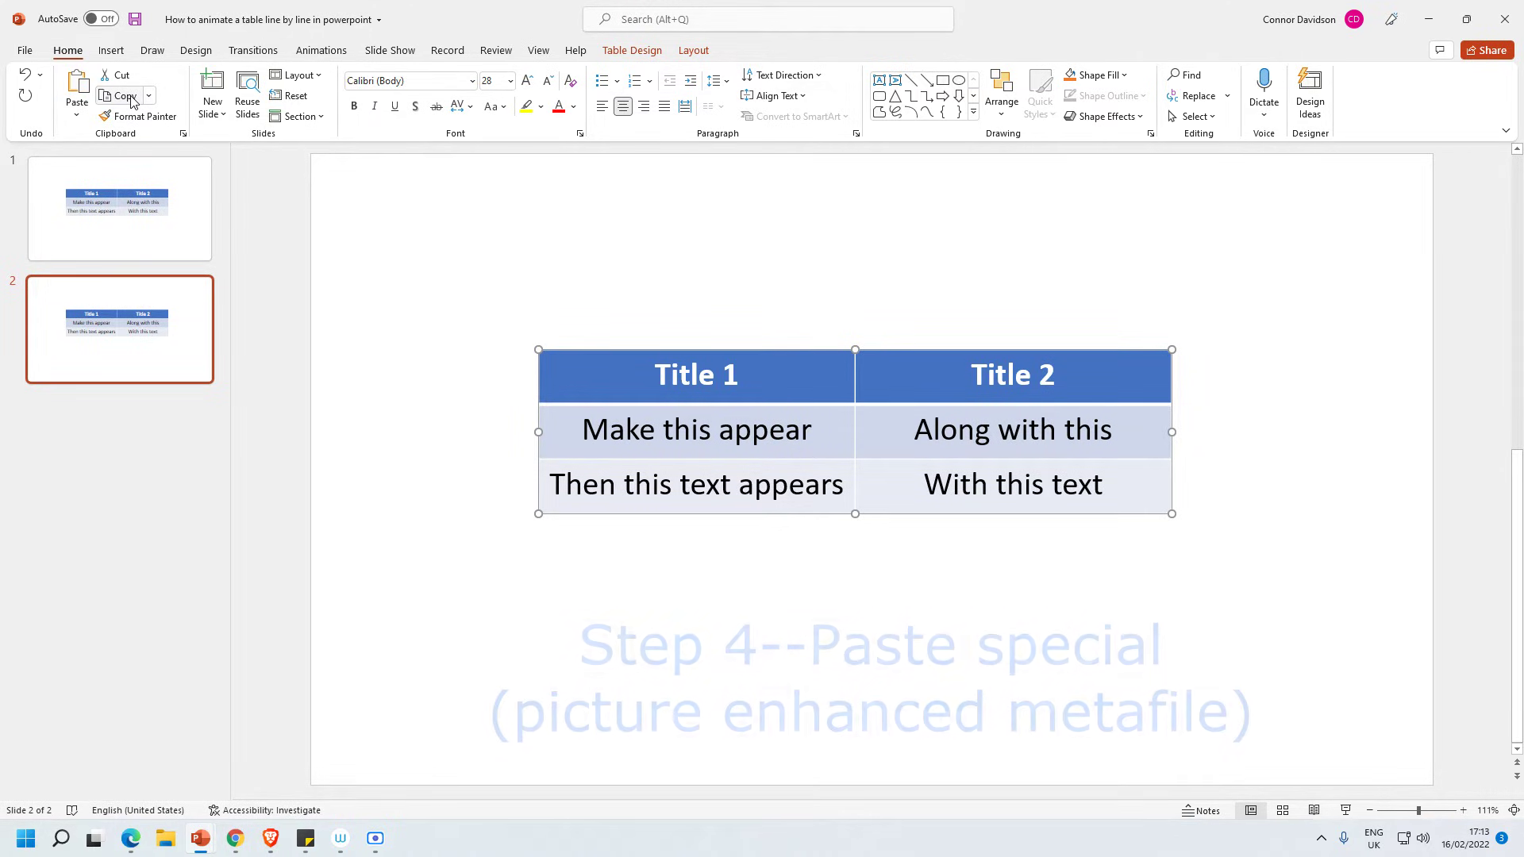
left_click(77, 120)
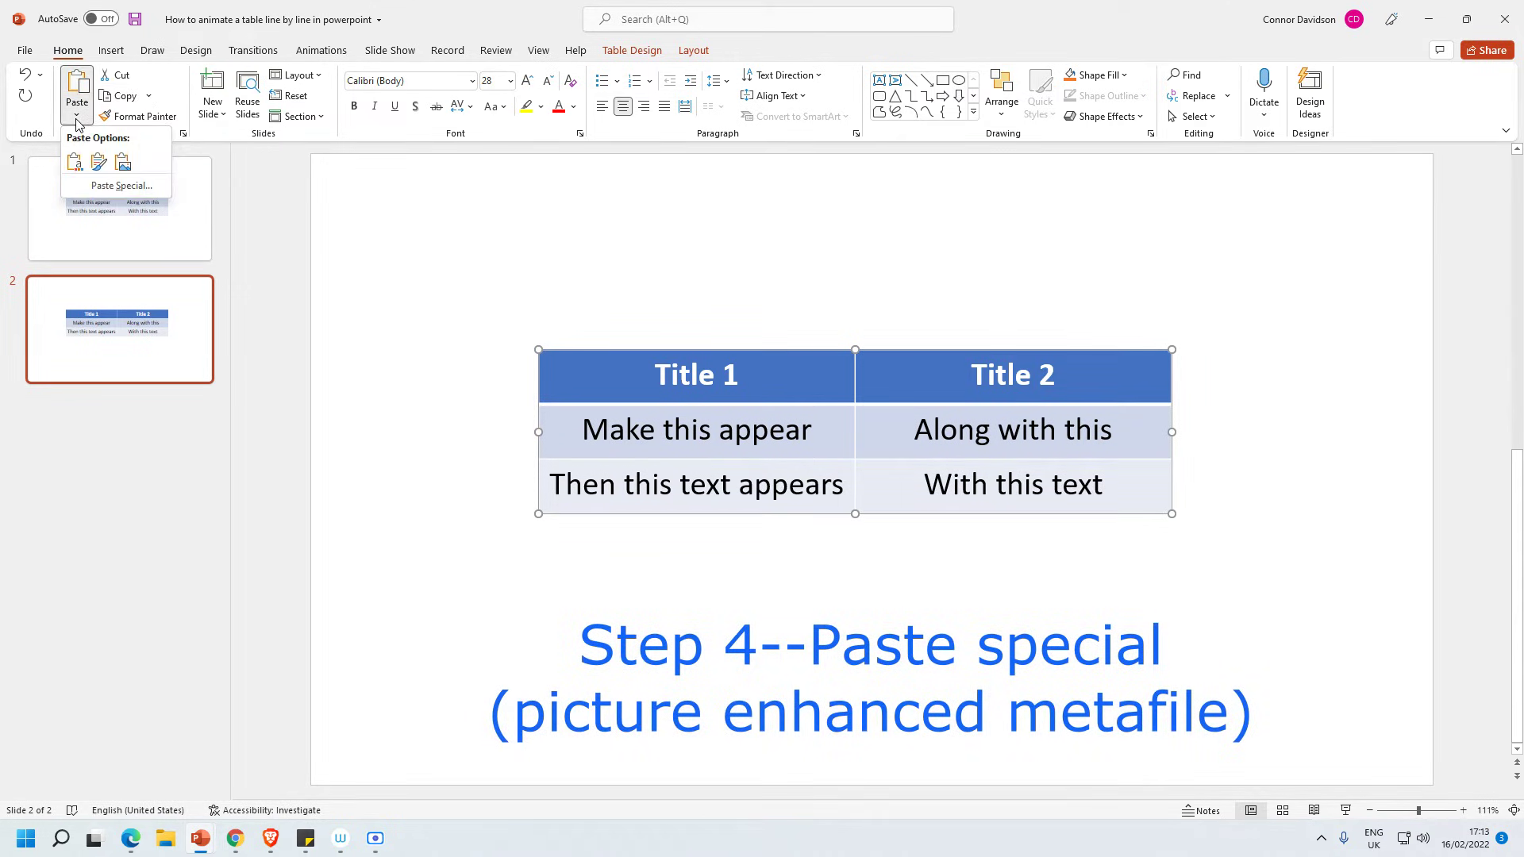
Paste Special the table as Picture (Enhanced Metafile), overlapping the original table on slide 2.
left_click(96, 187)
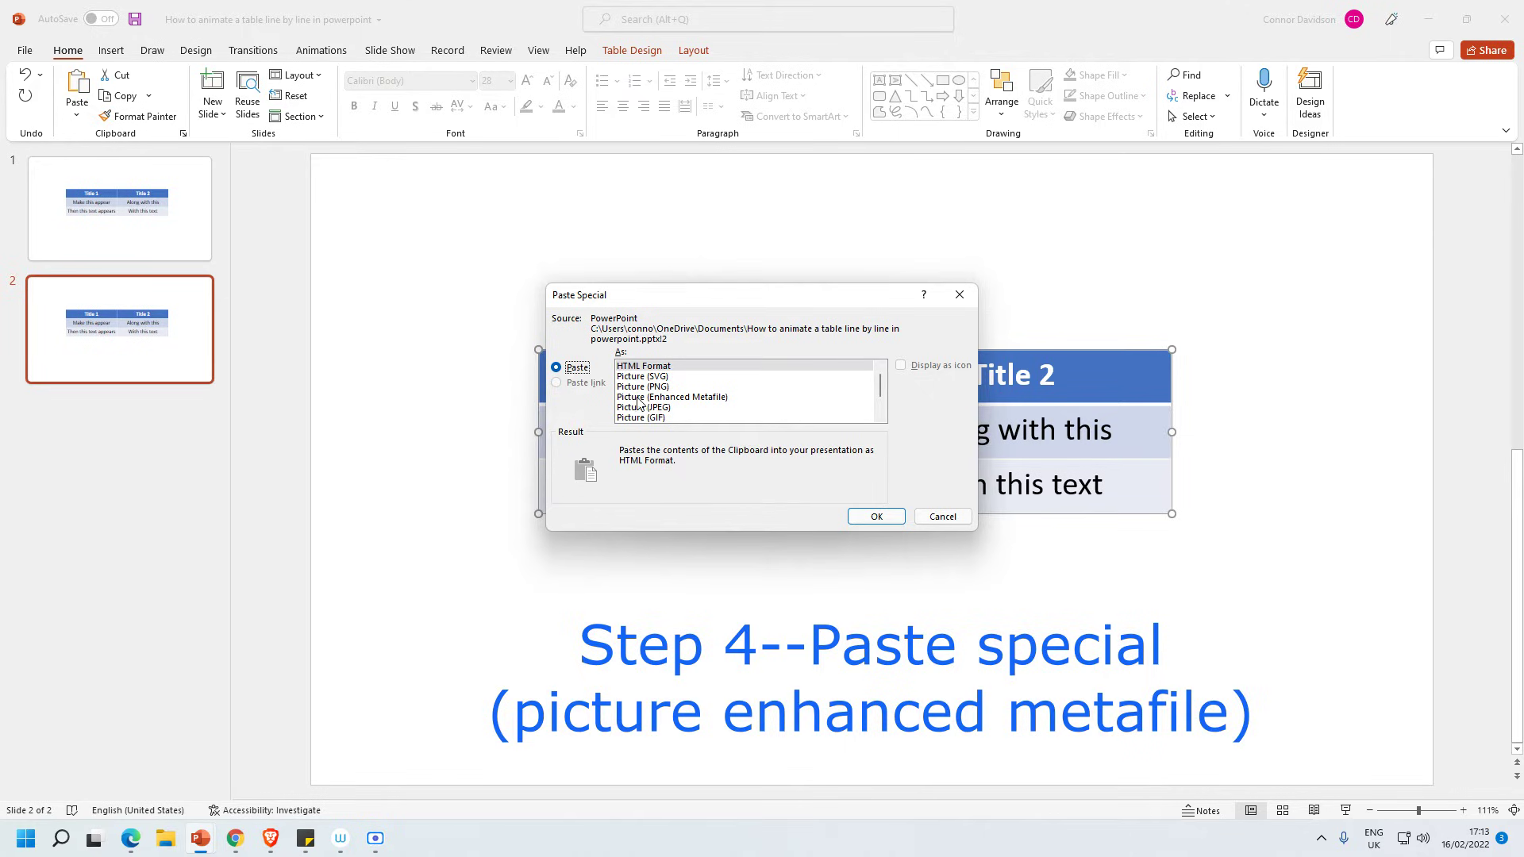
left_click(672, 398)
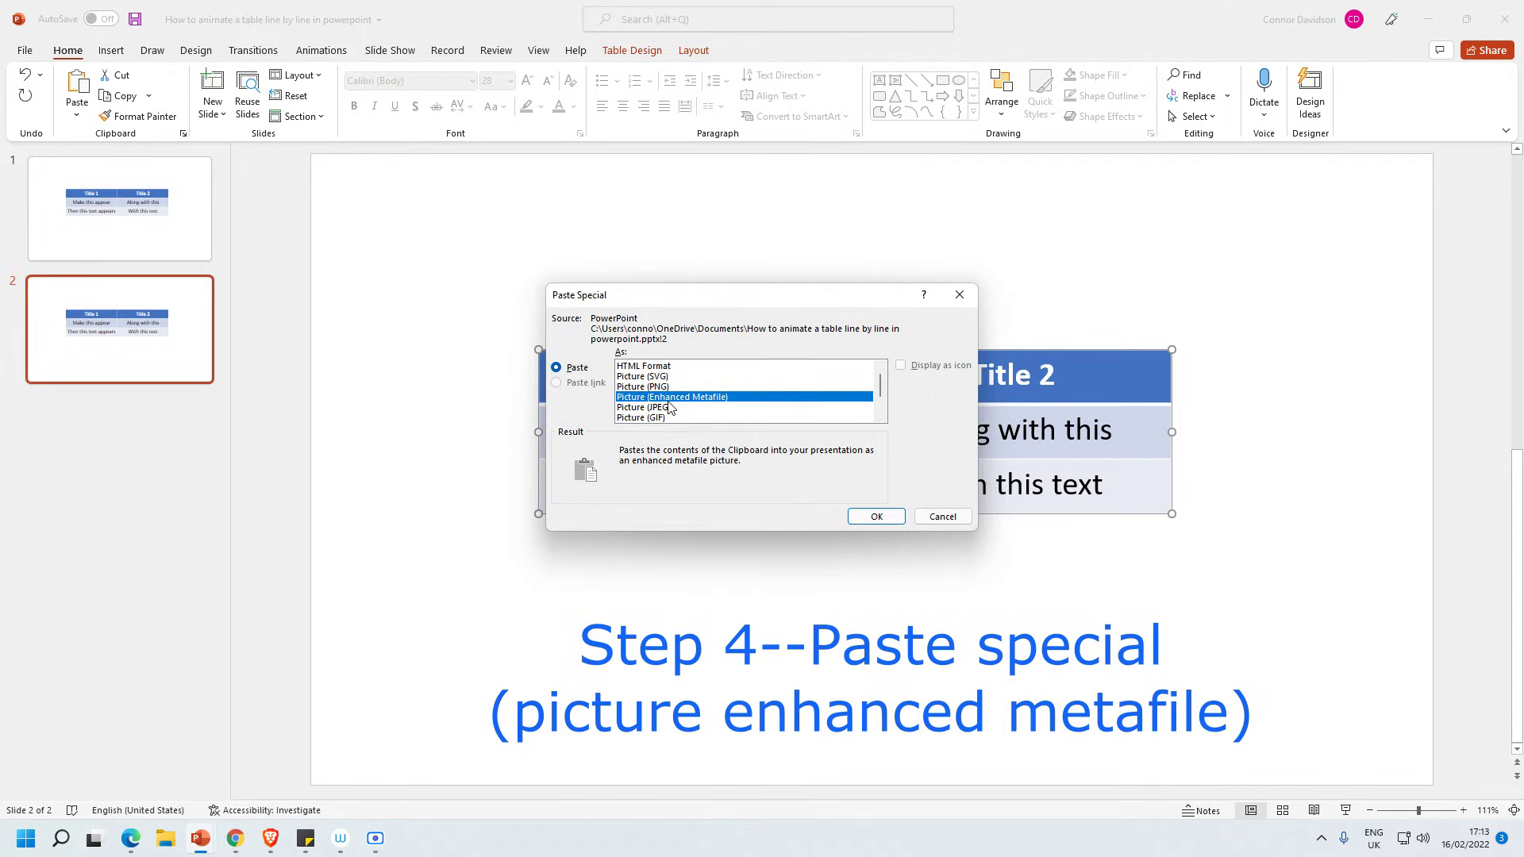
left_click(867, 517)
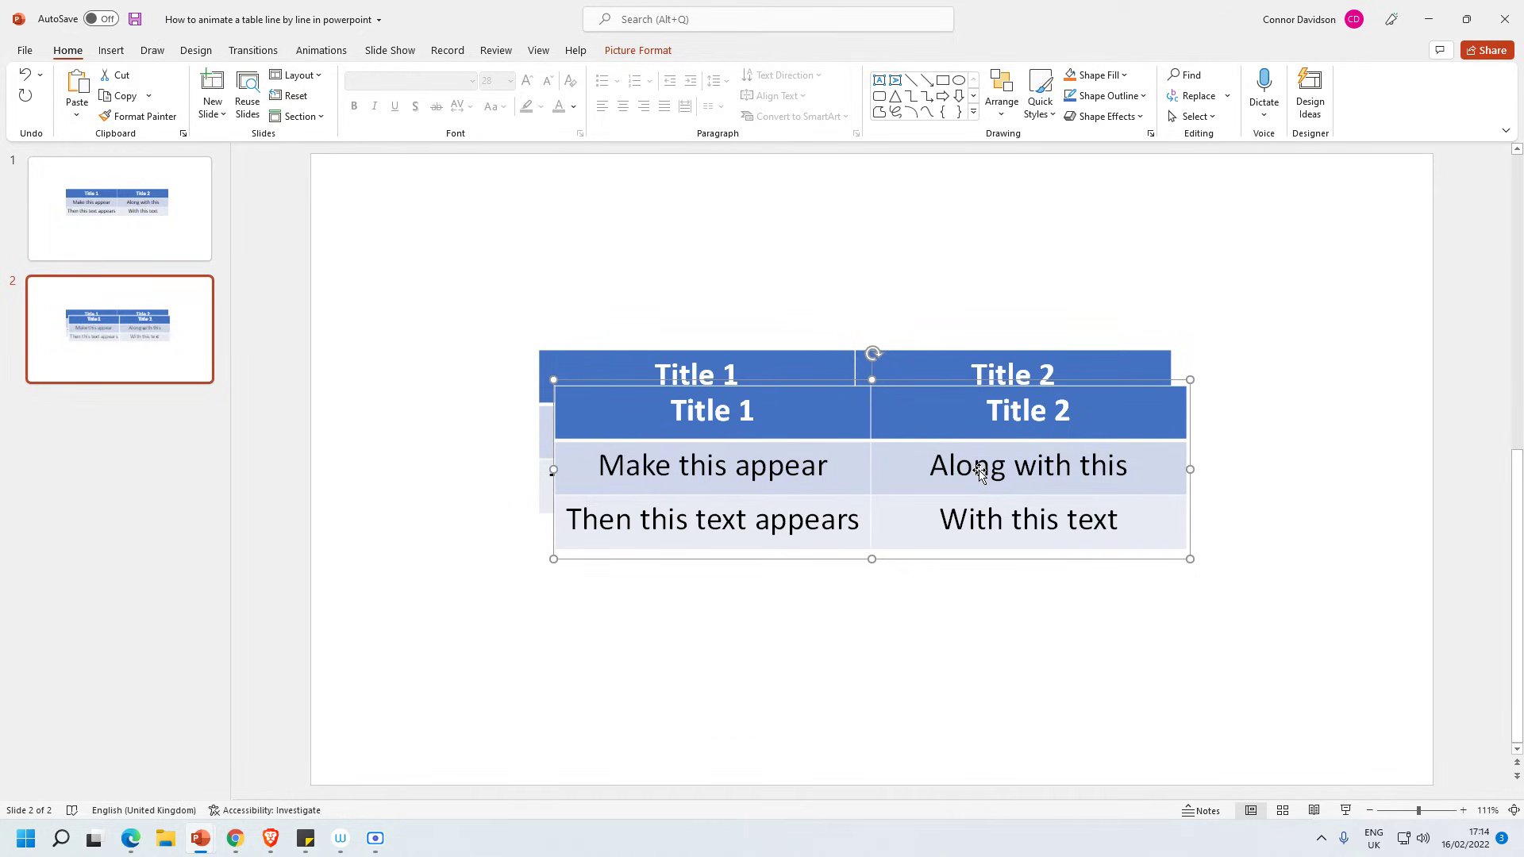
left_click(937, 347)
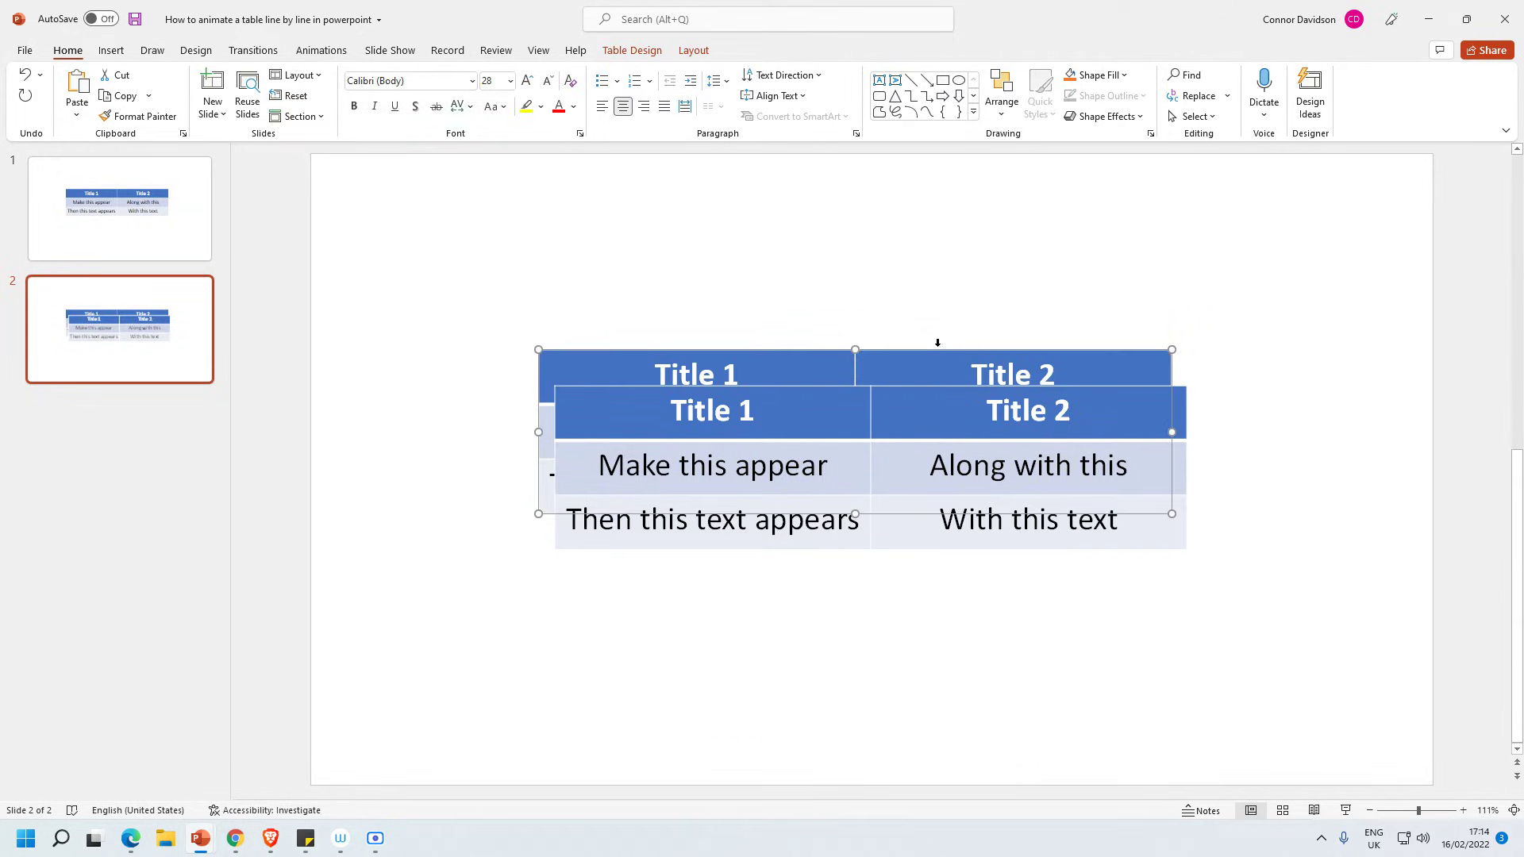
Delete the original table so only the pasted metafile picture remains, and select that picture.
key("Delete")
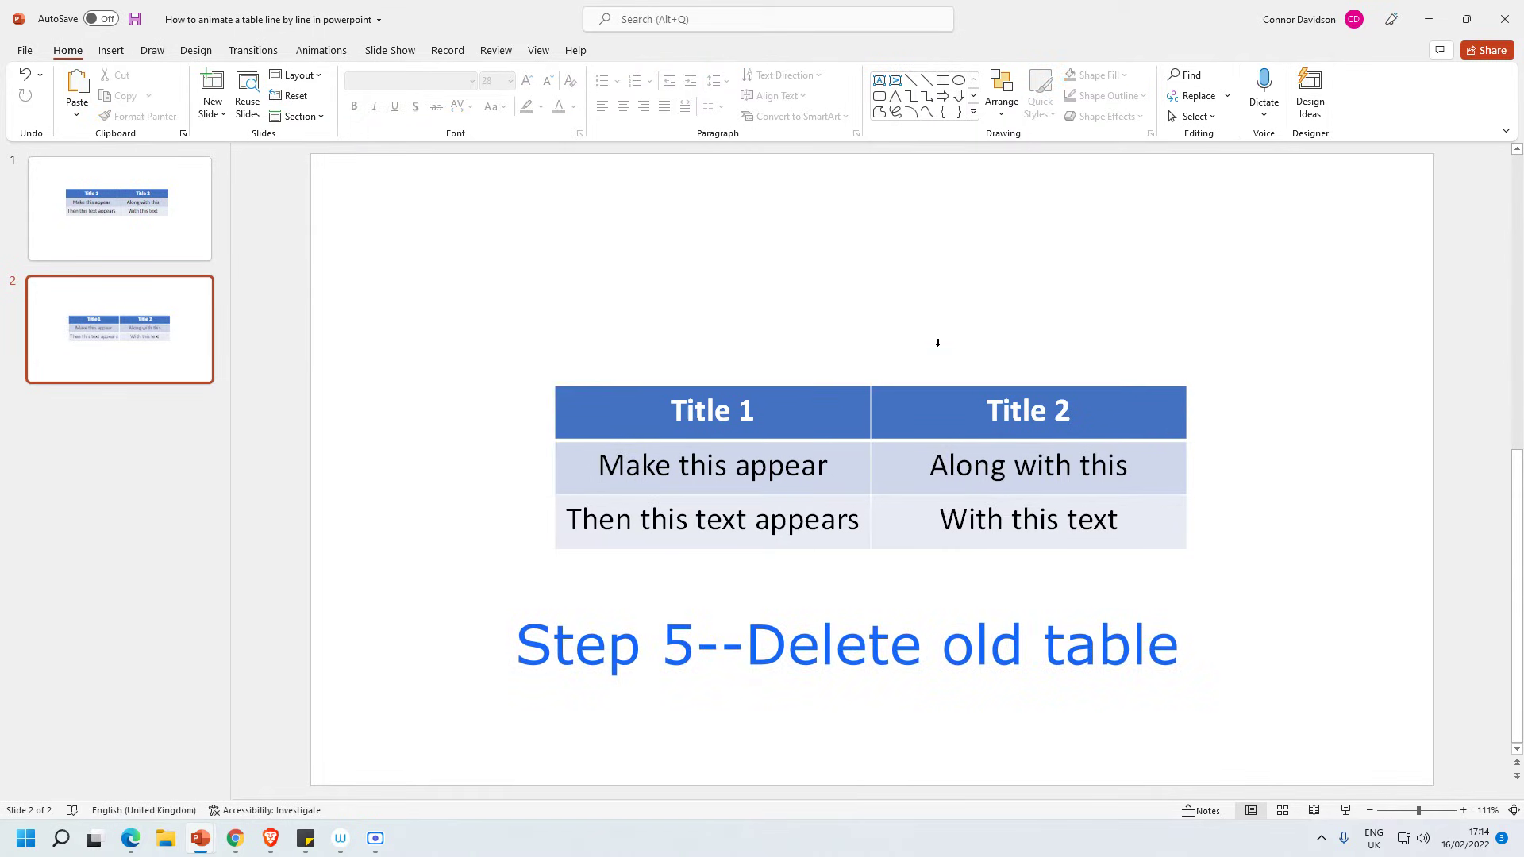
left_click(895, 435)
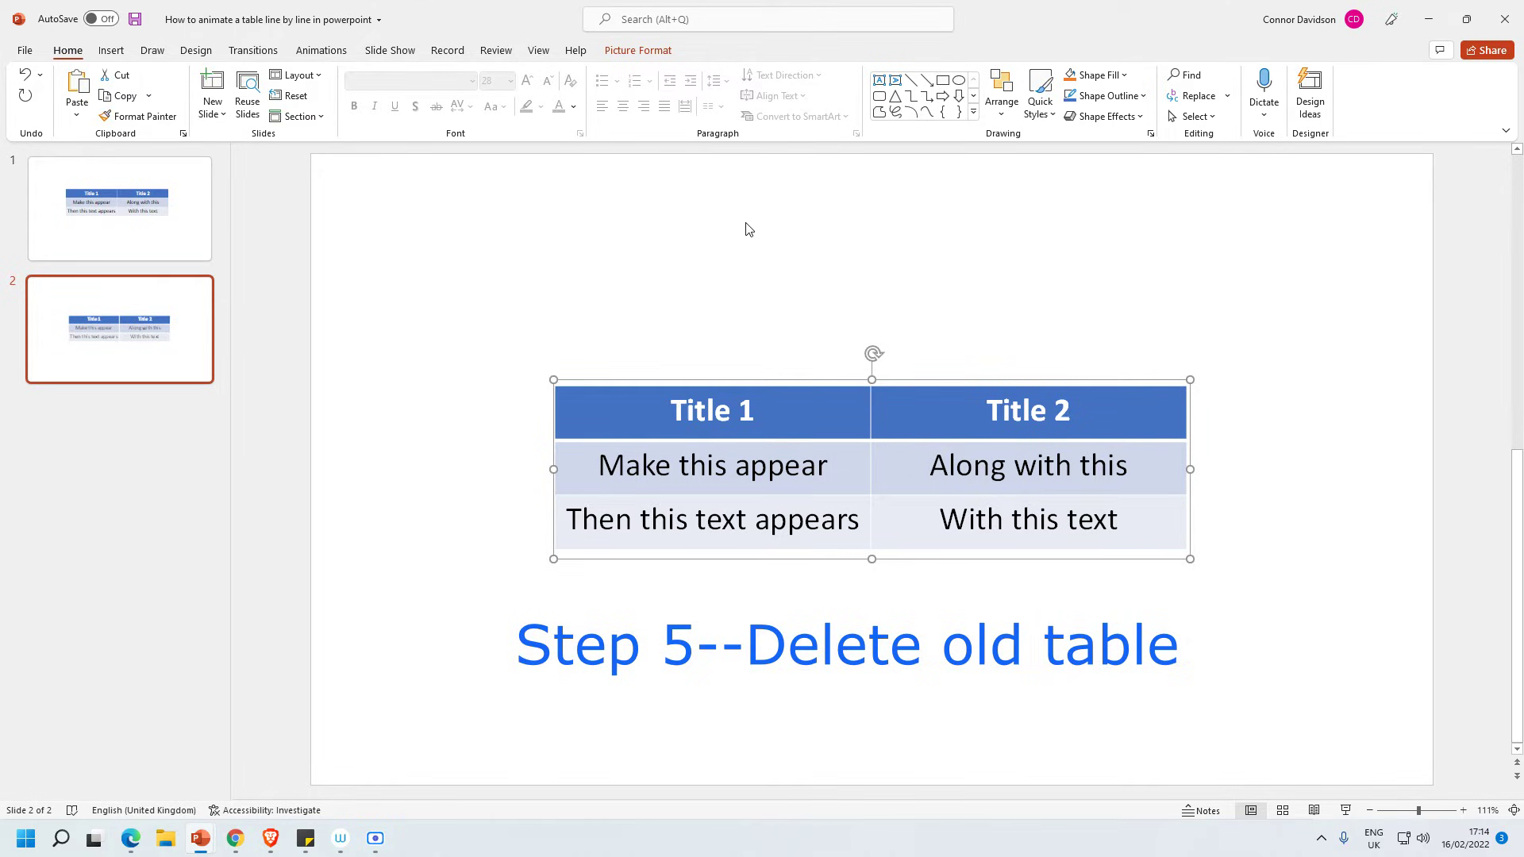
left_click(639, 53)
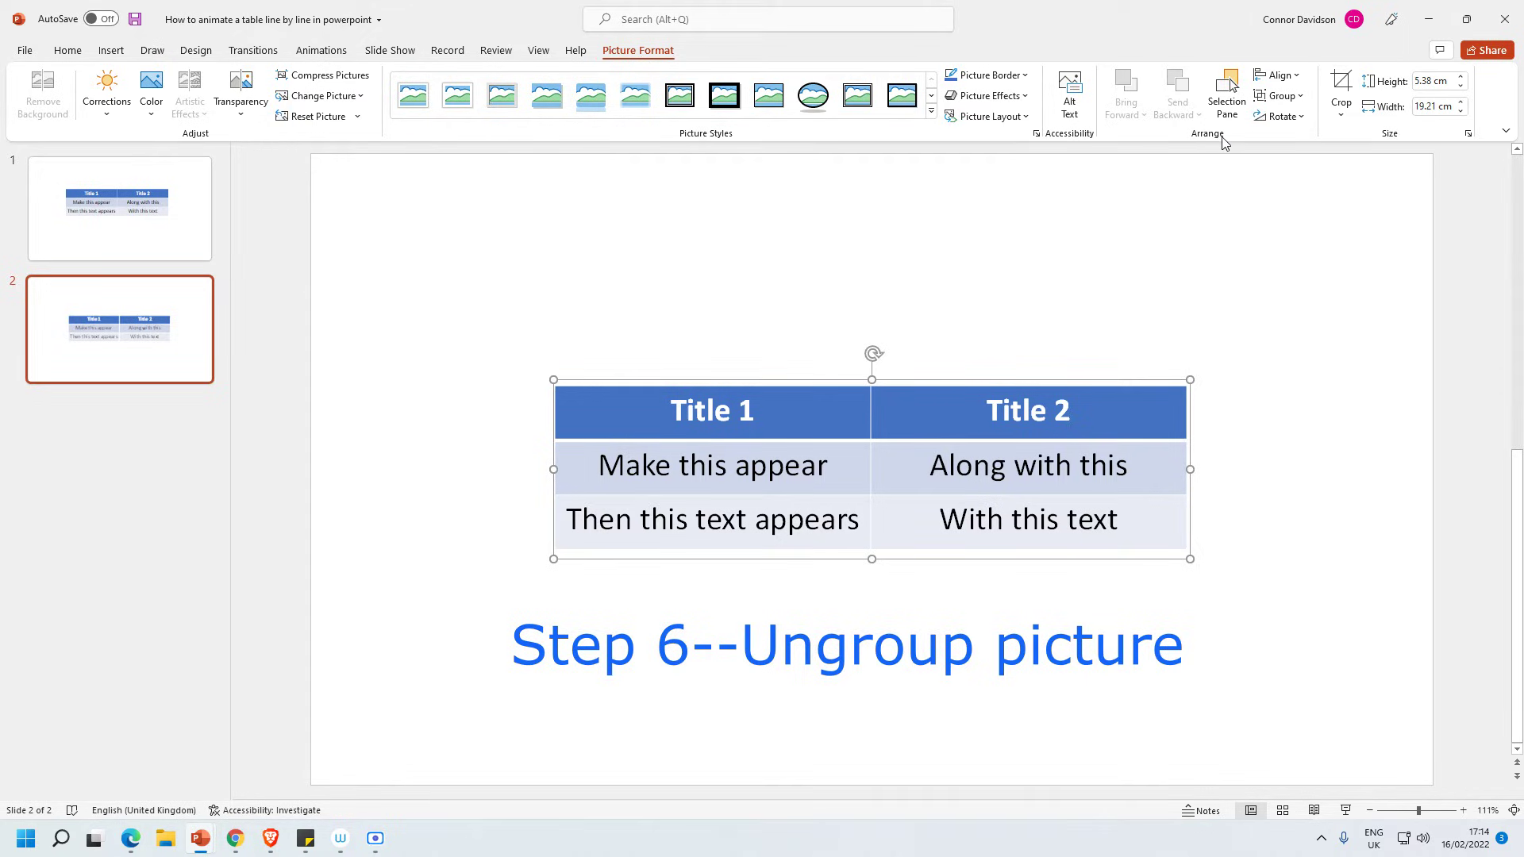
Ungroup the table picture twice, accepting conversion to a drawing, so cells and text become separate shapes.
left_click(1301, 98)
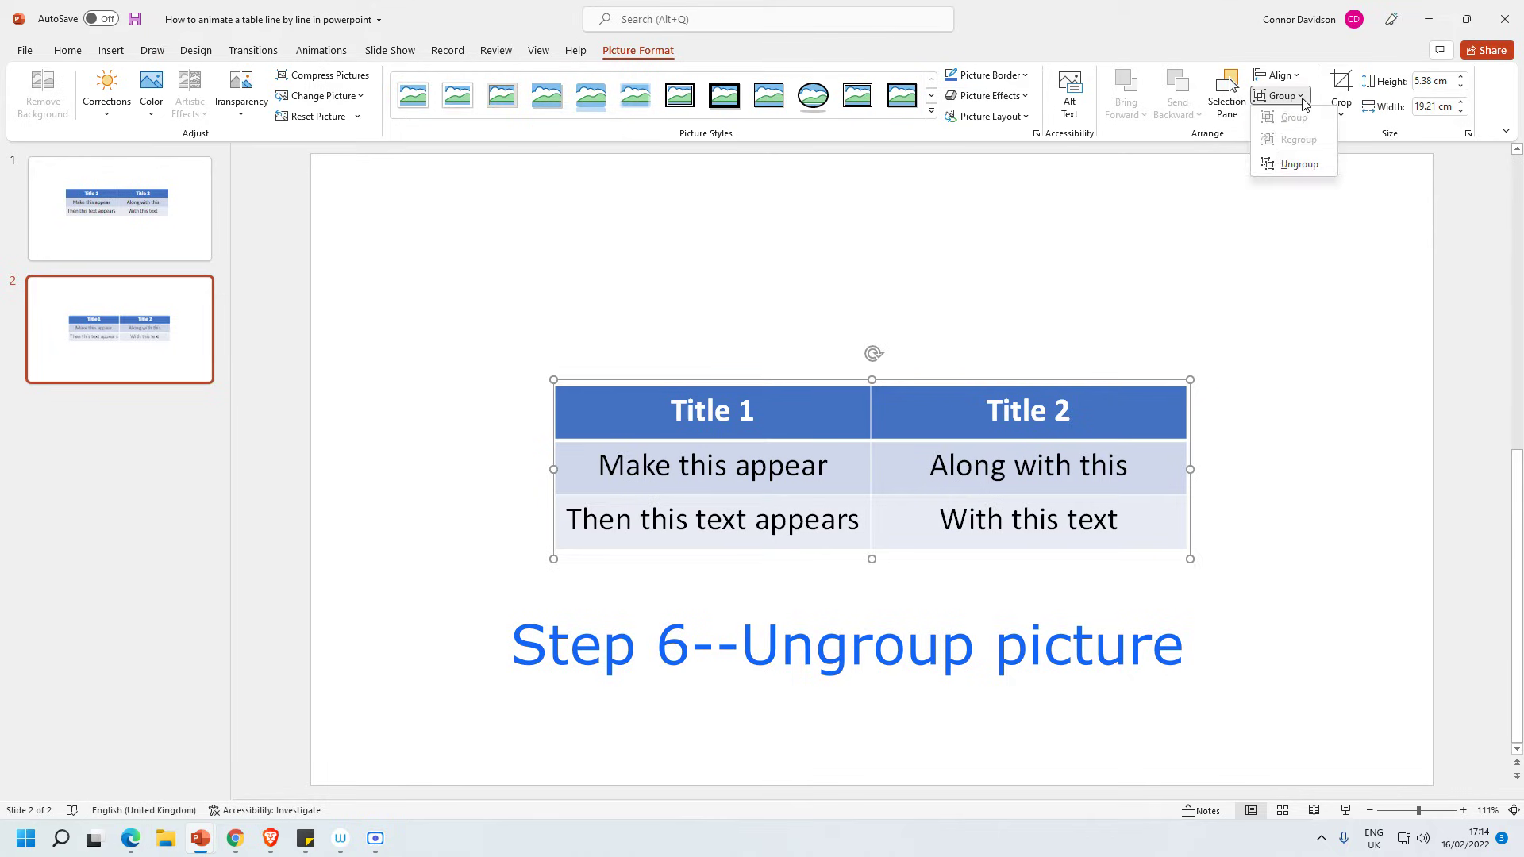
left_click(1300, 165)
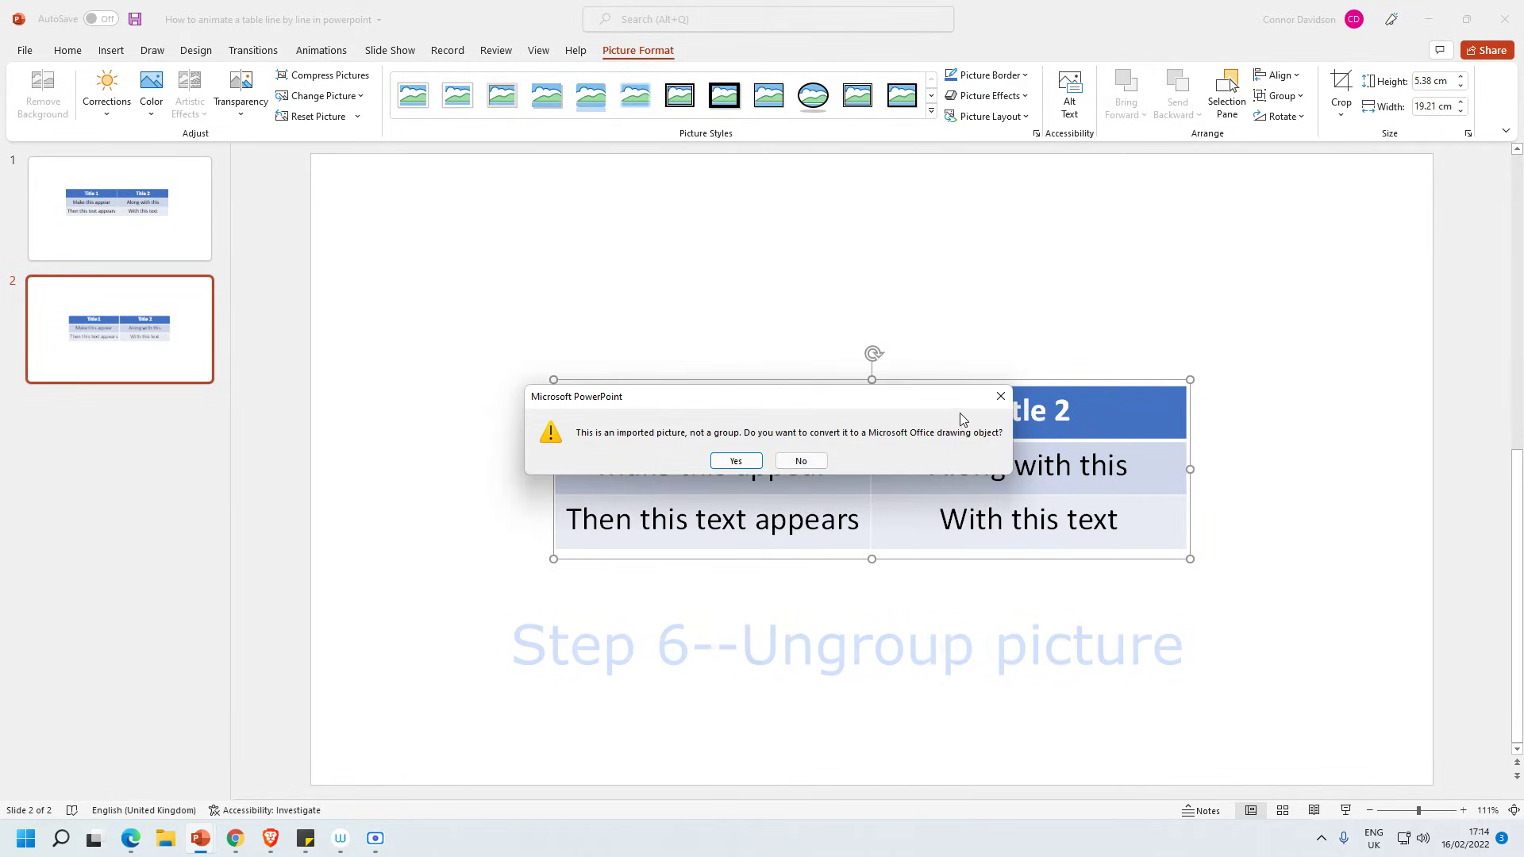
left_click(736, 461)
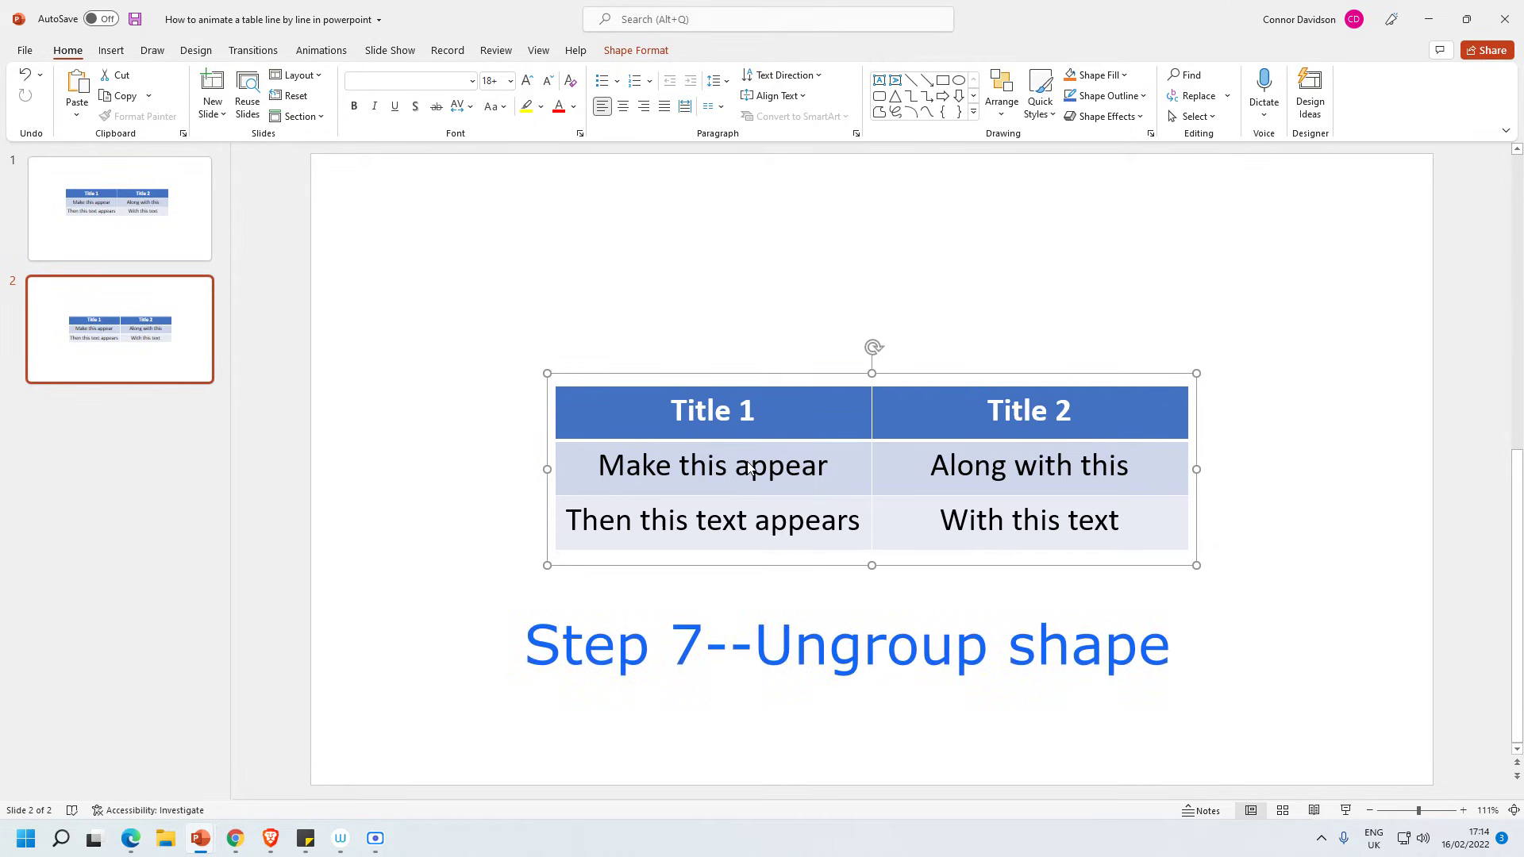
left_click(644, 51)
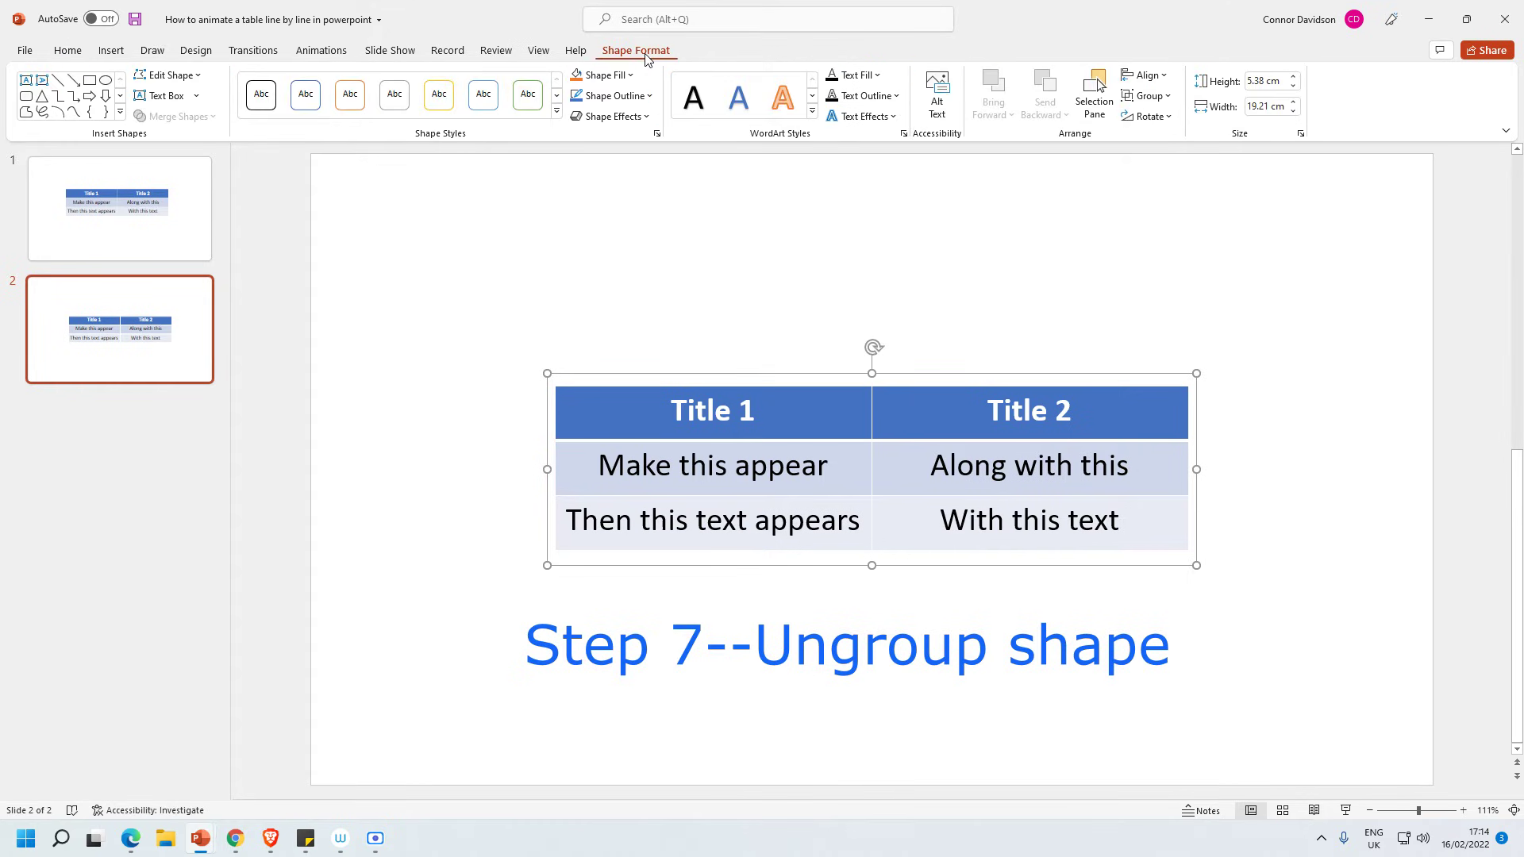
left_click(1164, 97)
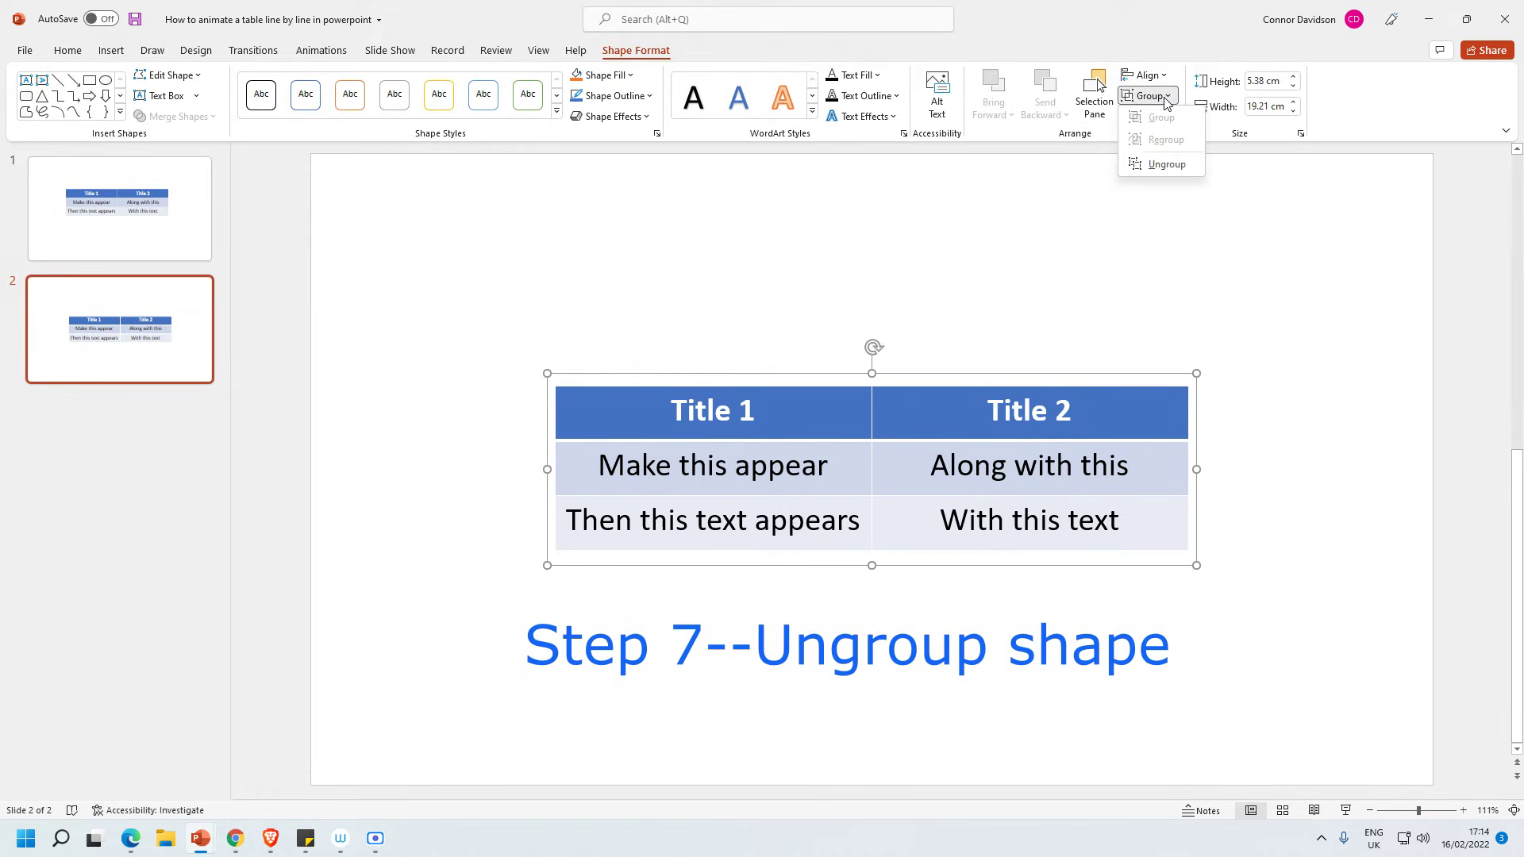
left_click(1167, 165)
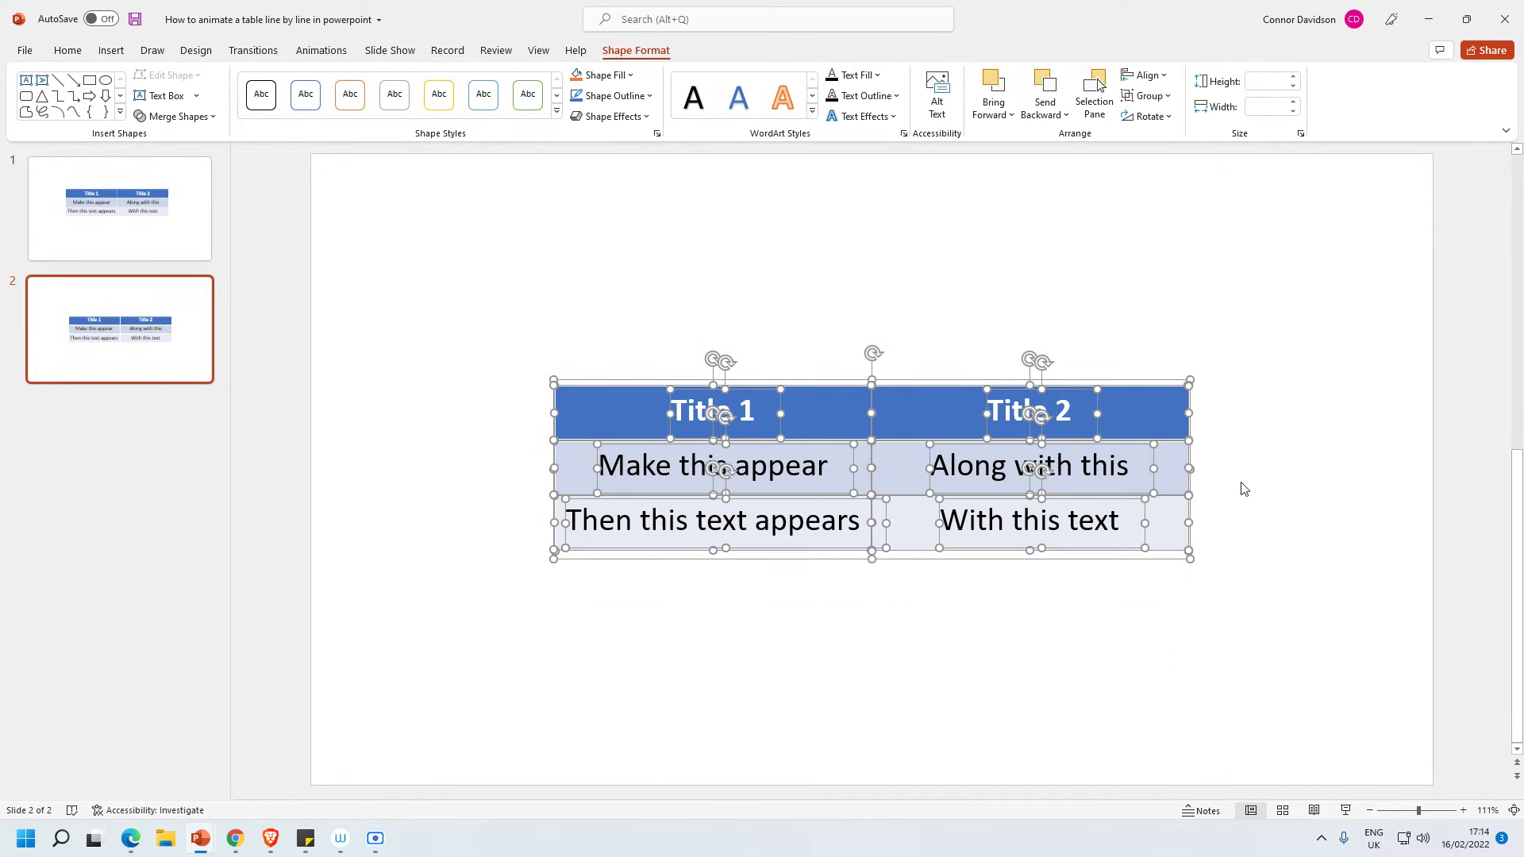
left_click(1272, 506)
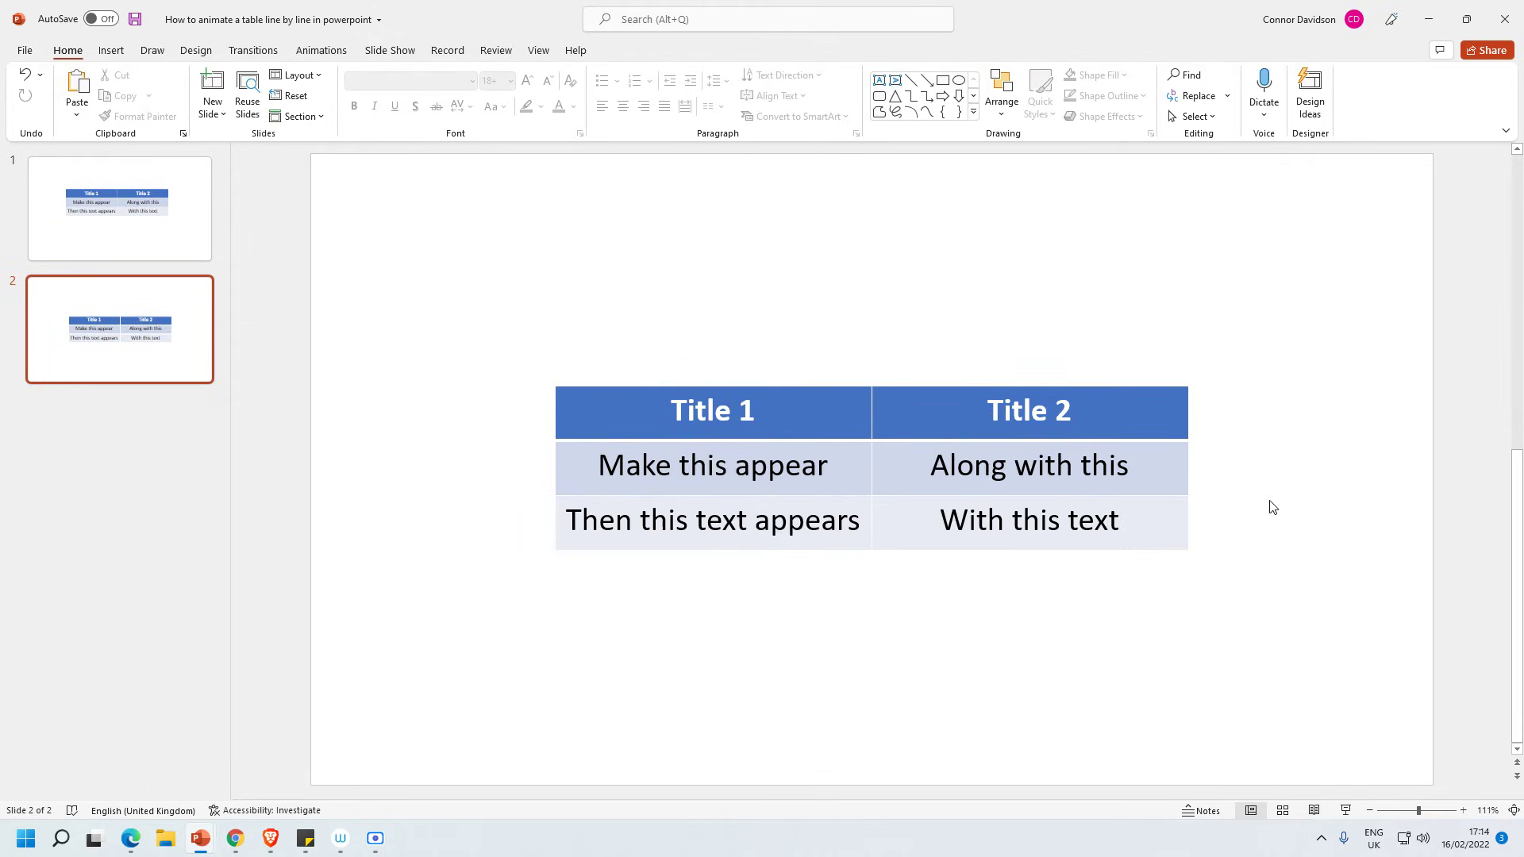
Select the header row's Title 1 and Title 2 cell shapes and their text boxes together.
left_click(322, 50)
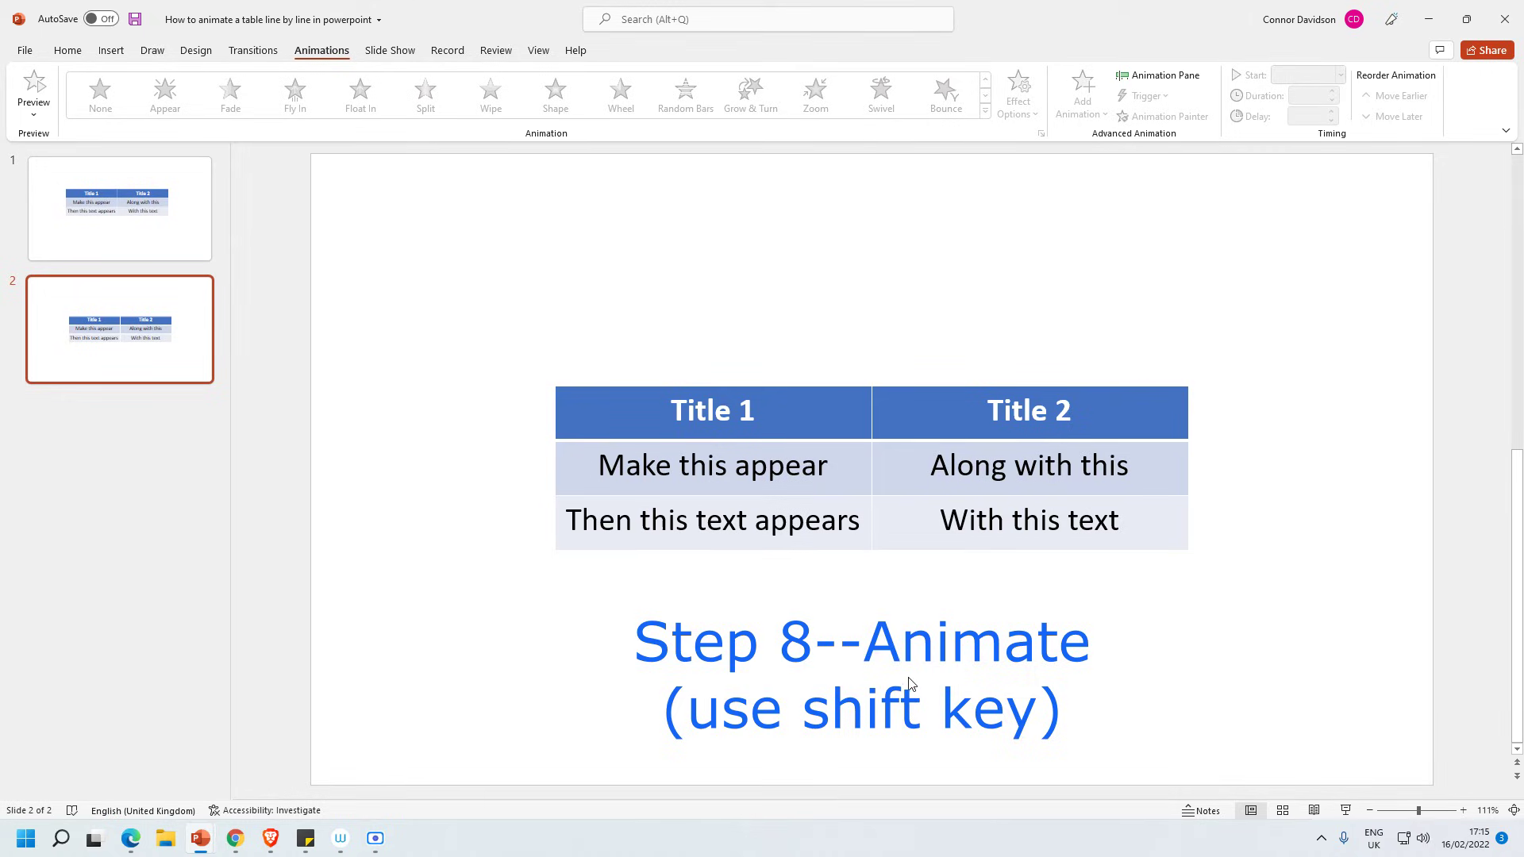
left_click(574, 414)
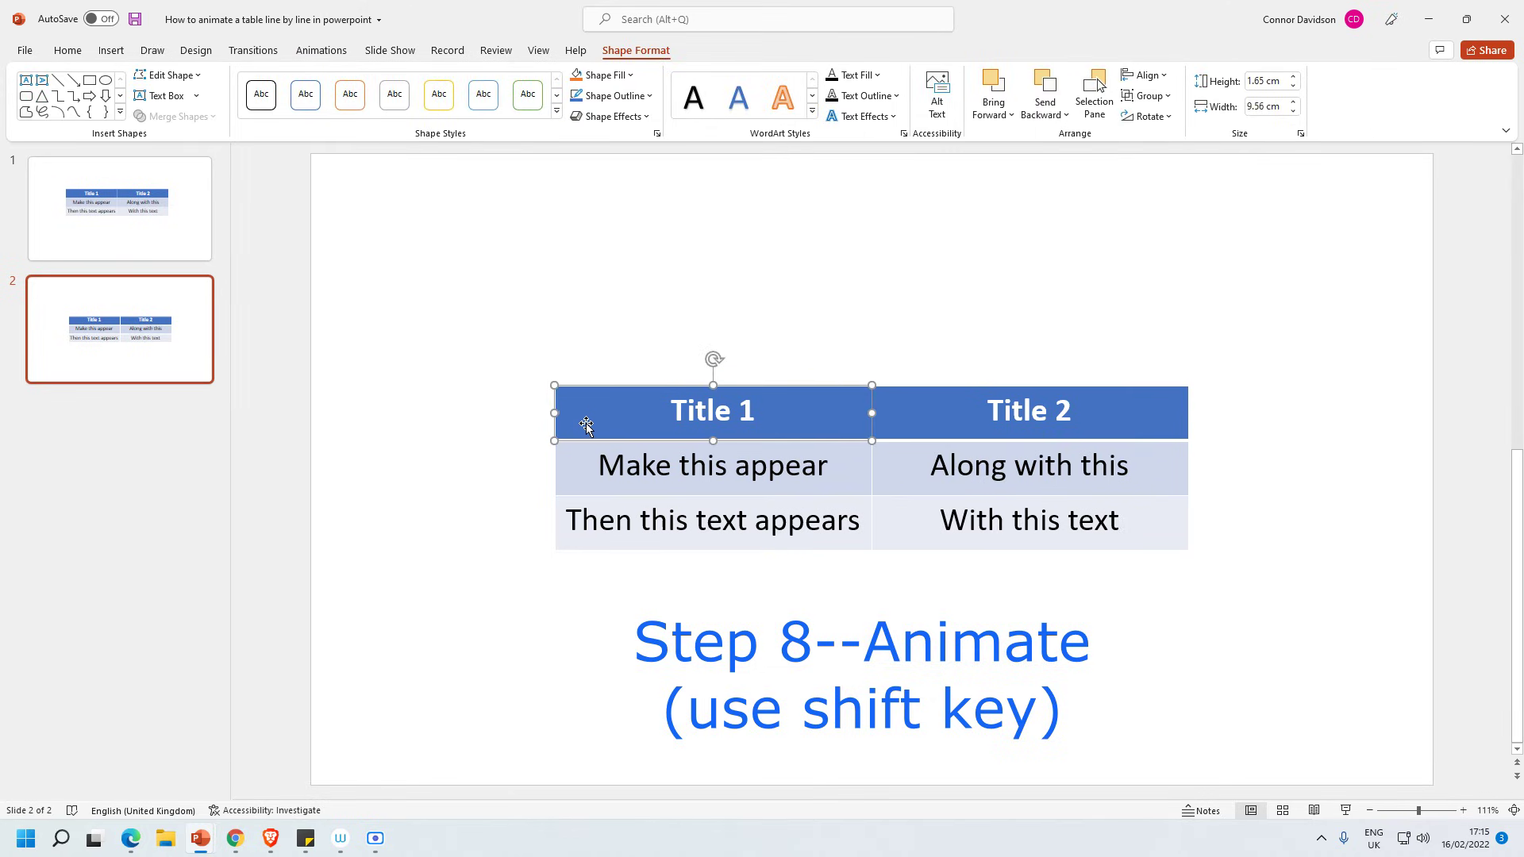
left_click(687, 412, "shift")
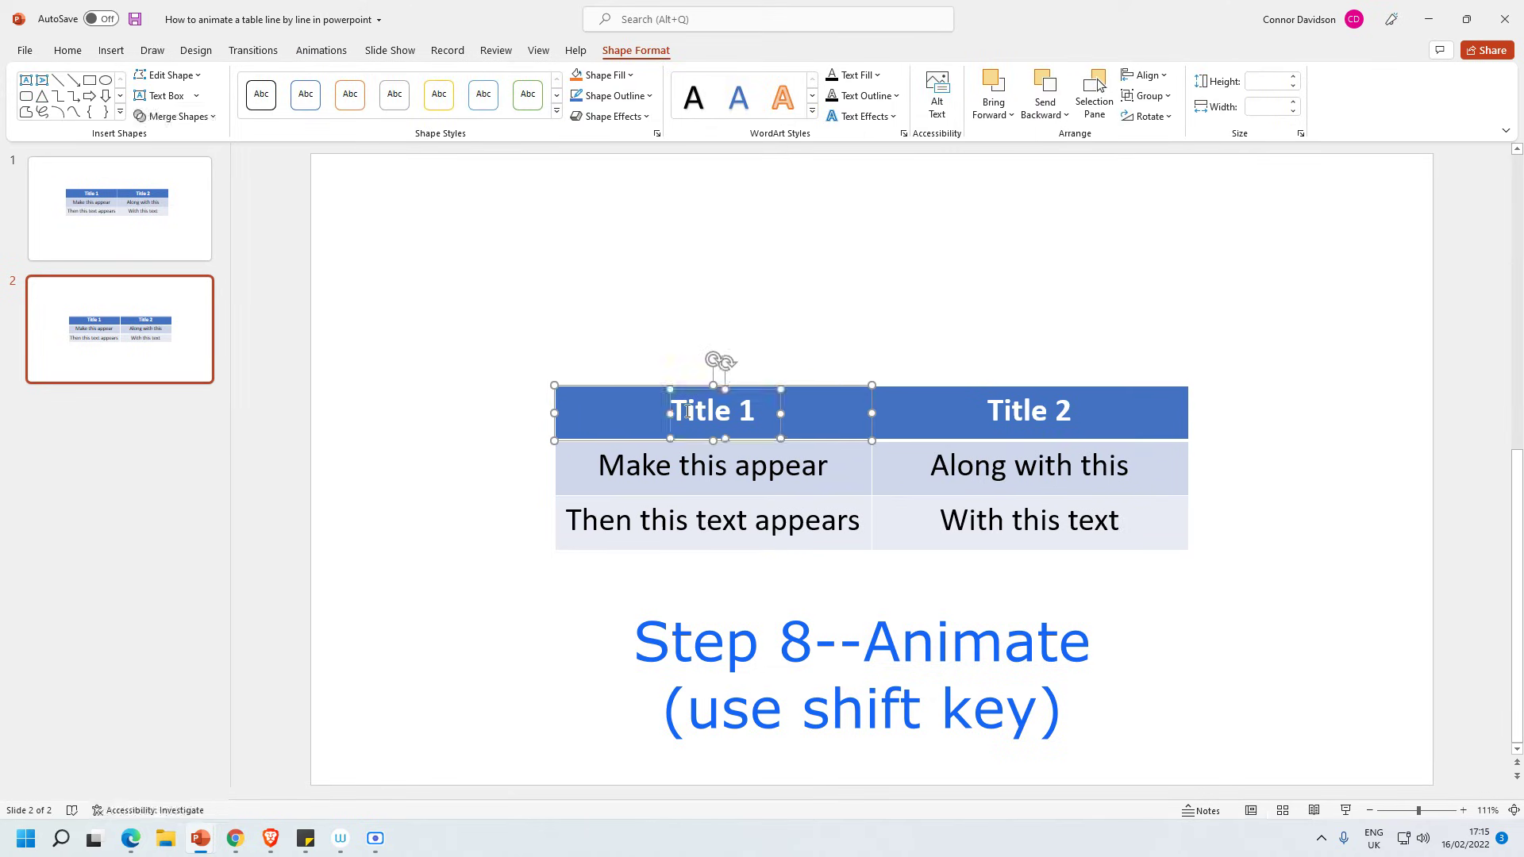
left_click(889, 422, "shift")
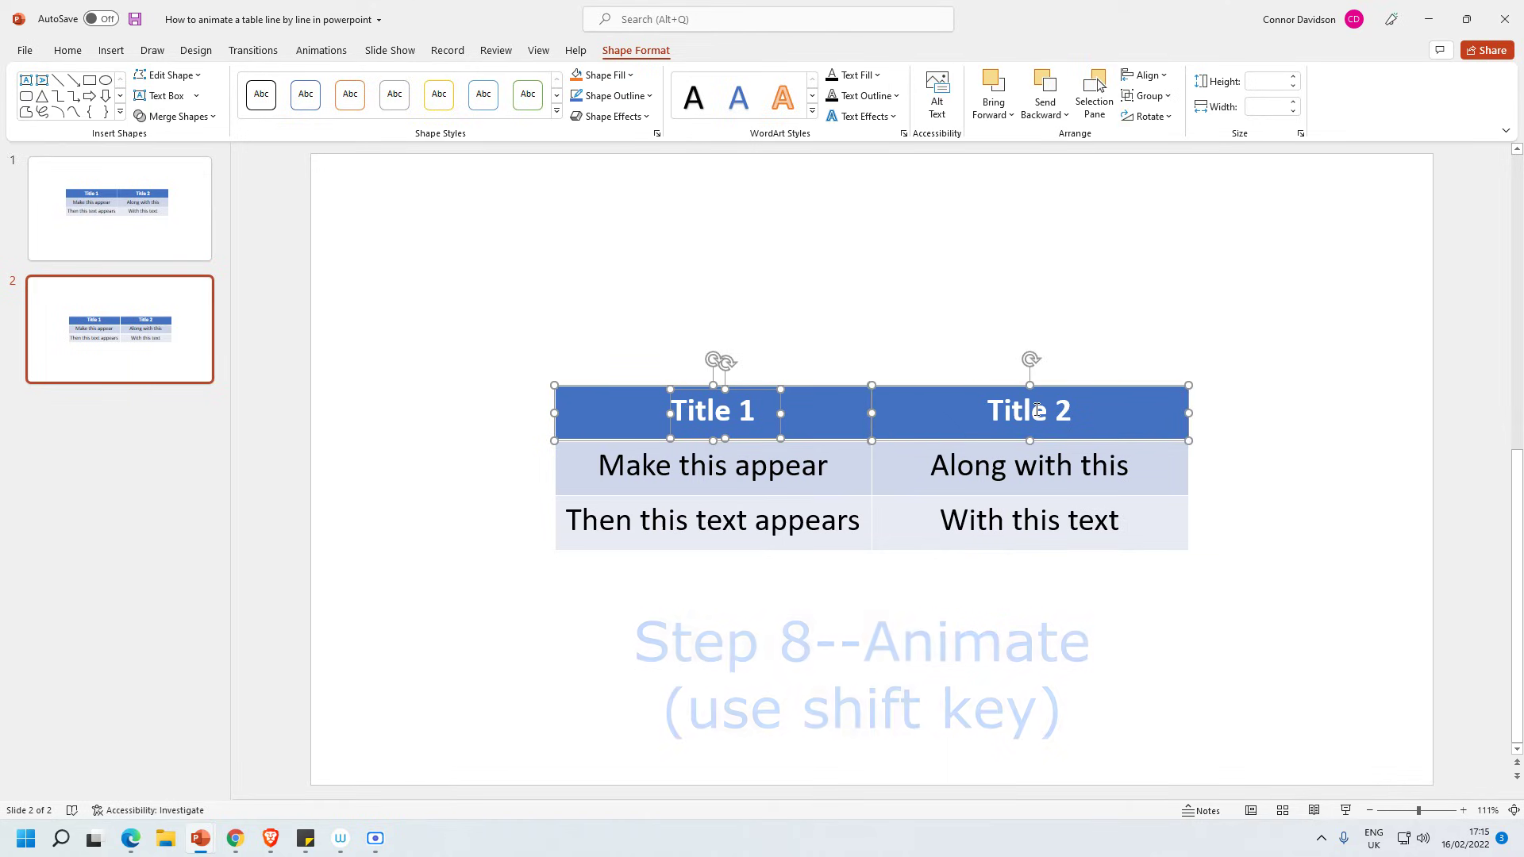
left_click(1037, 411, "shift")
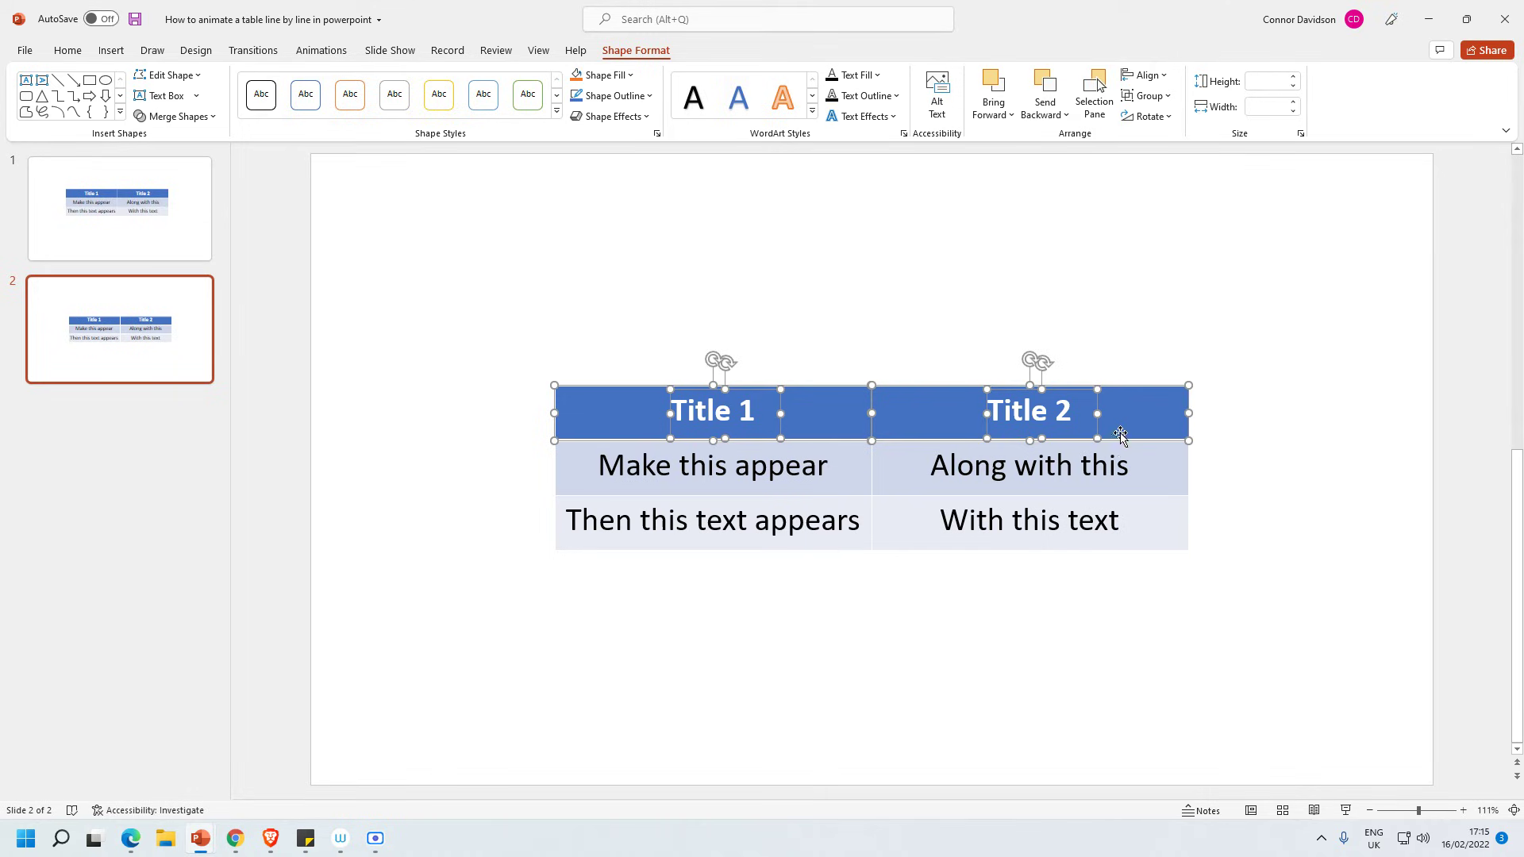
left_click(321, 53)
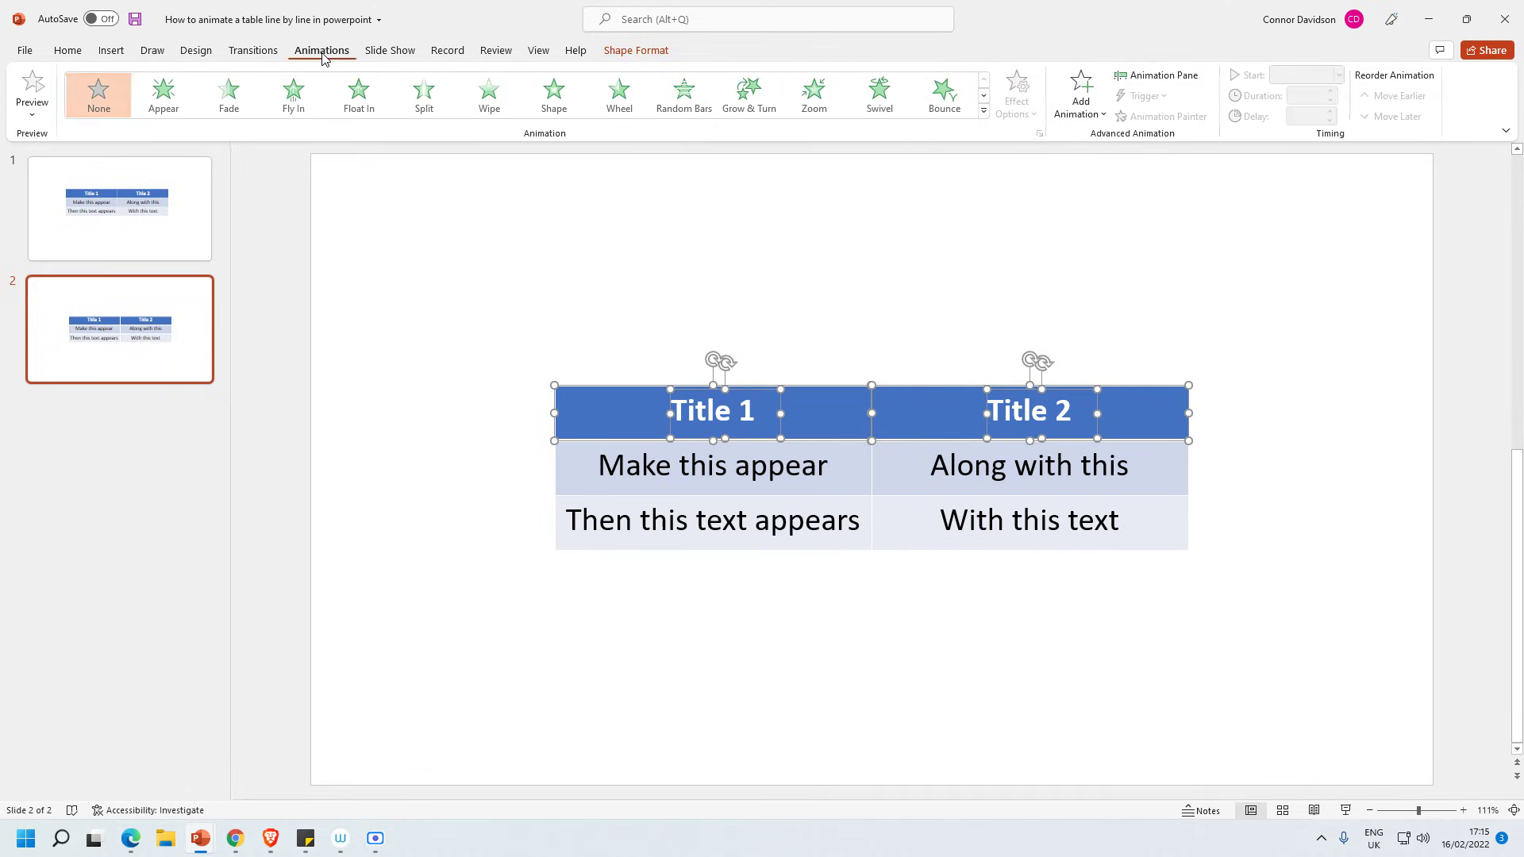
Apply Appear to the header row, then to the 'Make this appear' / 'Along with this' row.
left_click(1100, 120)
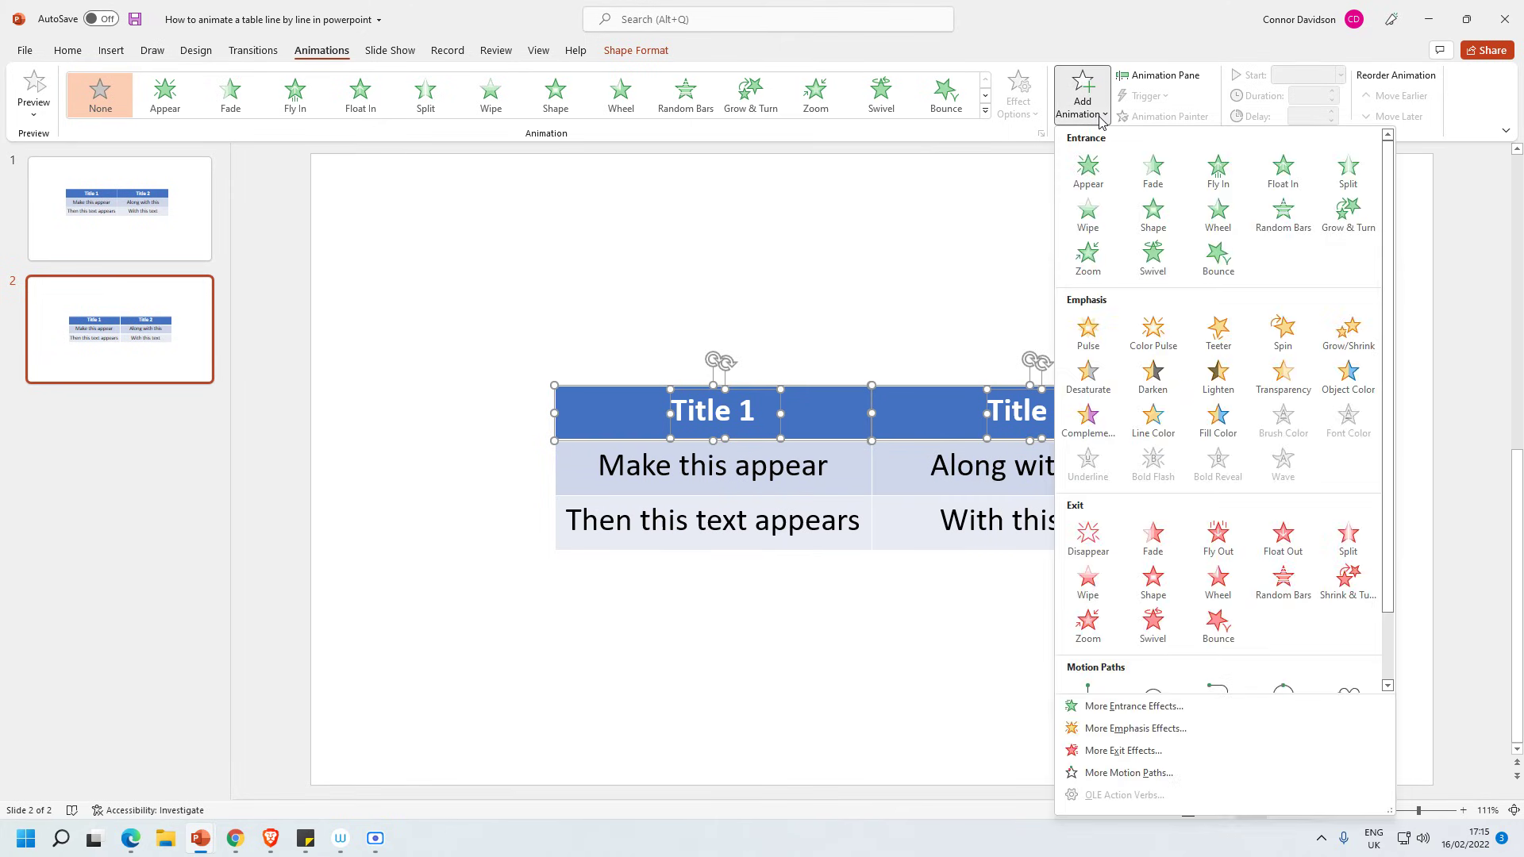
left_click(1094, 181)
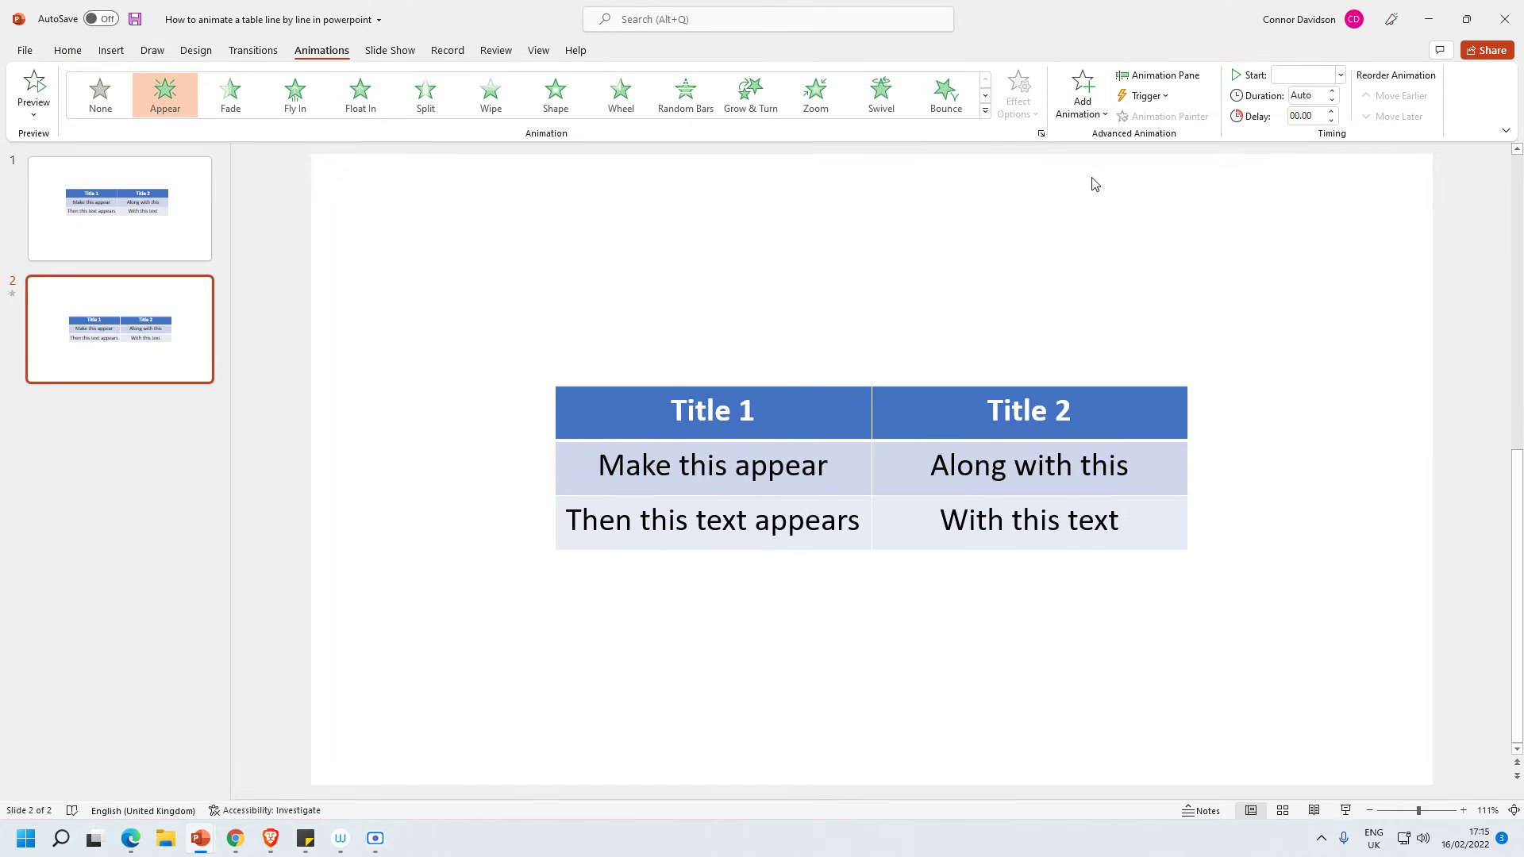
left_click(572, 469)
left_click(666, 467, "shift")
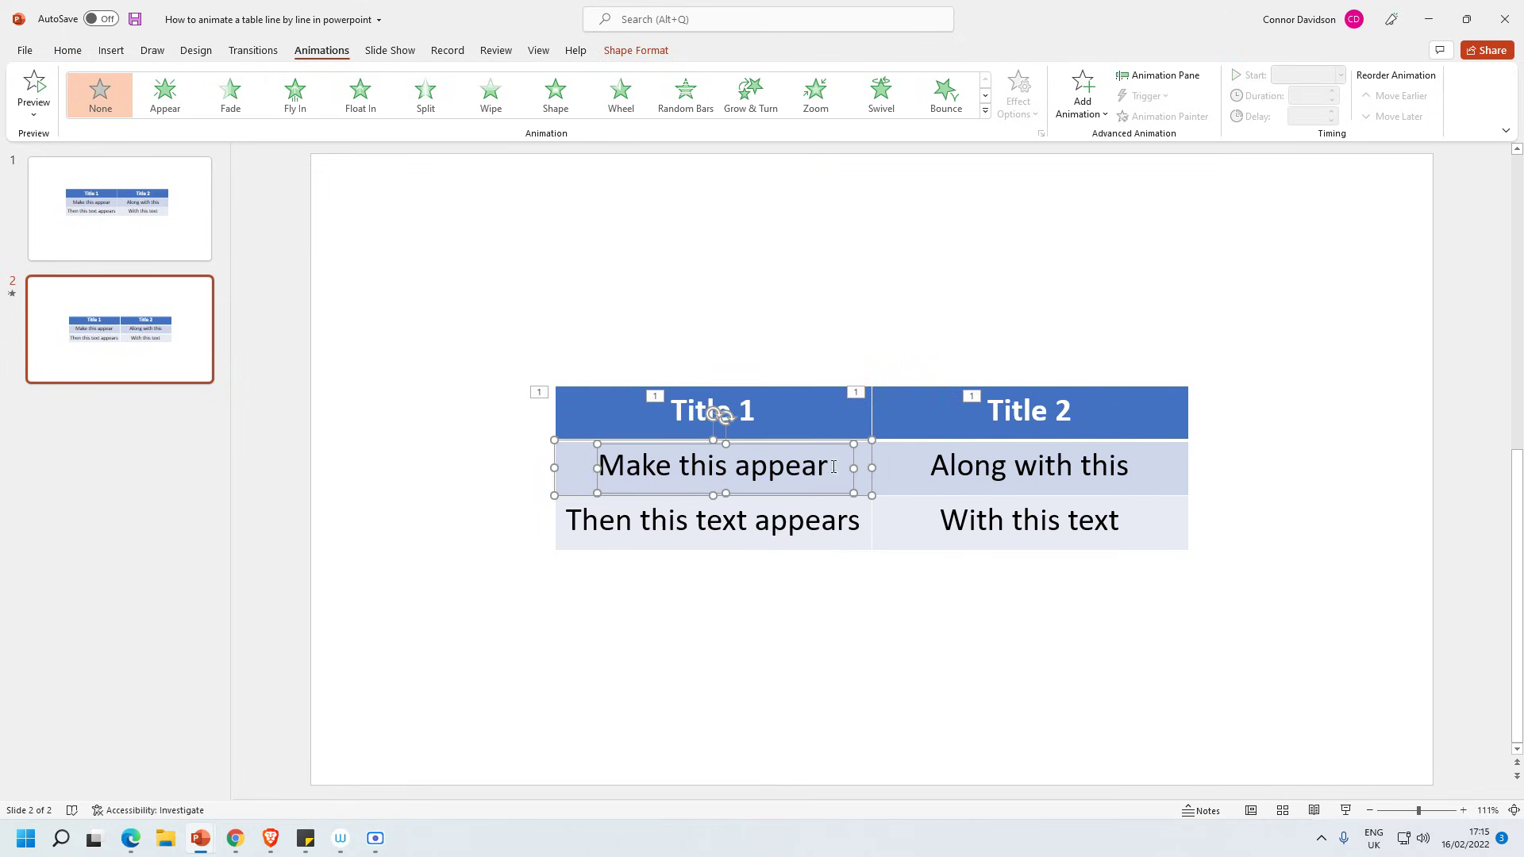
left_click(889, 483, "shift")
left_click(961, 469, "shift")
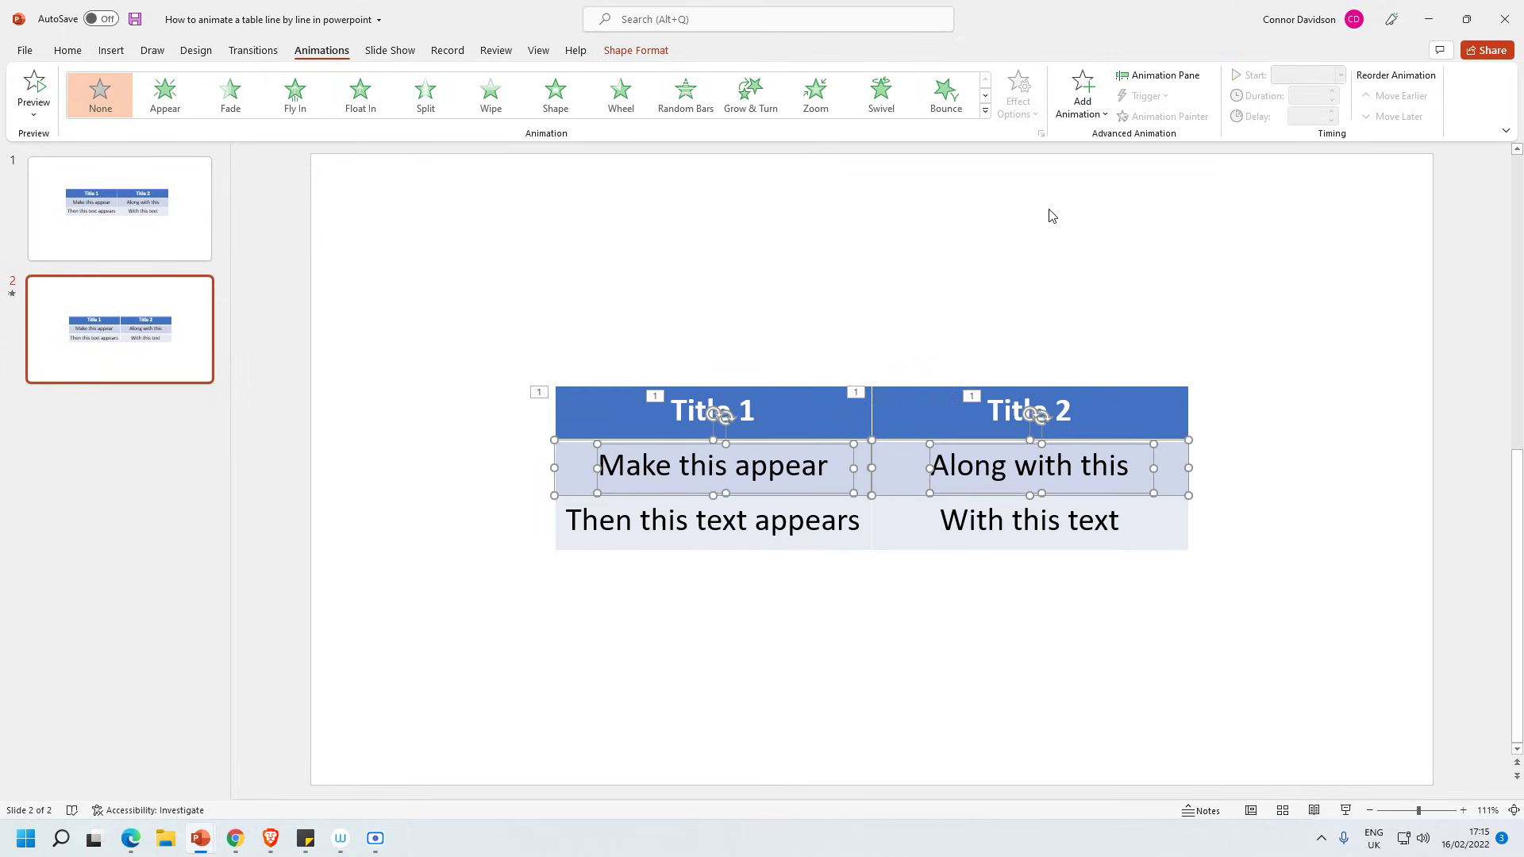
left_click(1082, 91)
left_click(1088, 180)
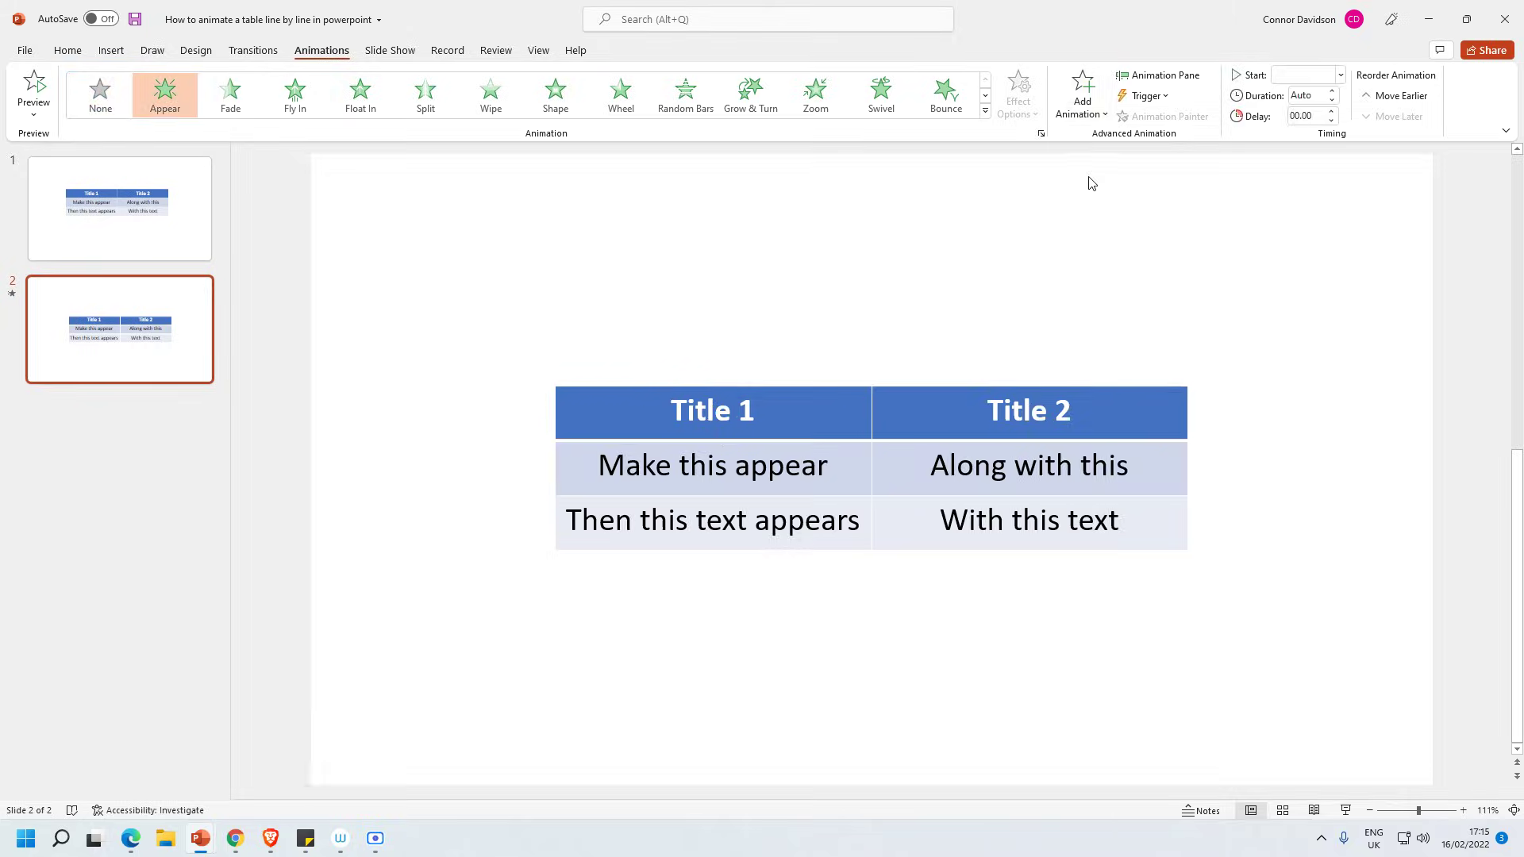
Give the third row's 'Then this text appears' and 'With this text' shapes an Appear animation.
left_click(567, 542)
left_click(604, 524, "shift")
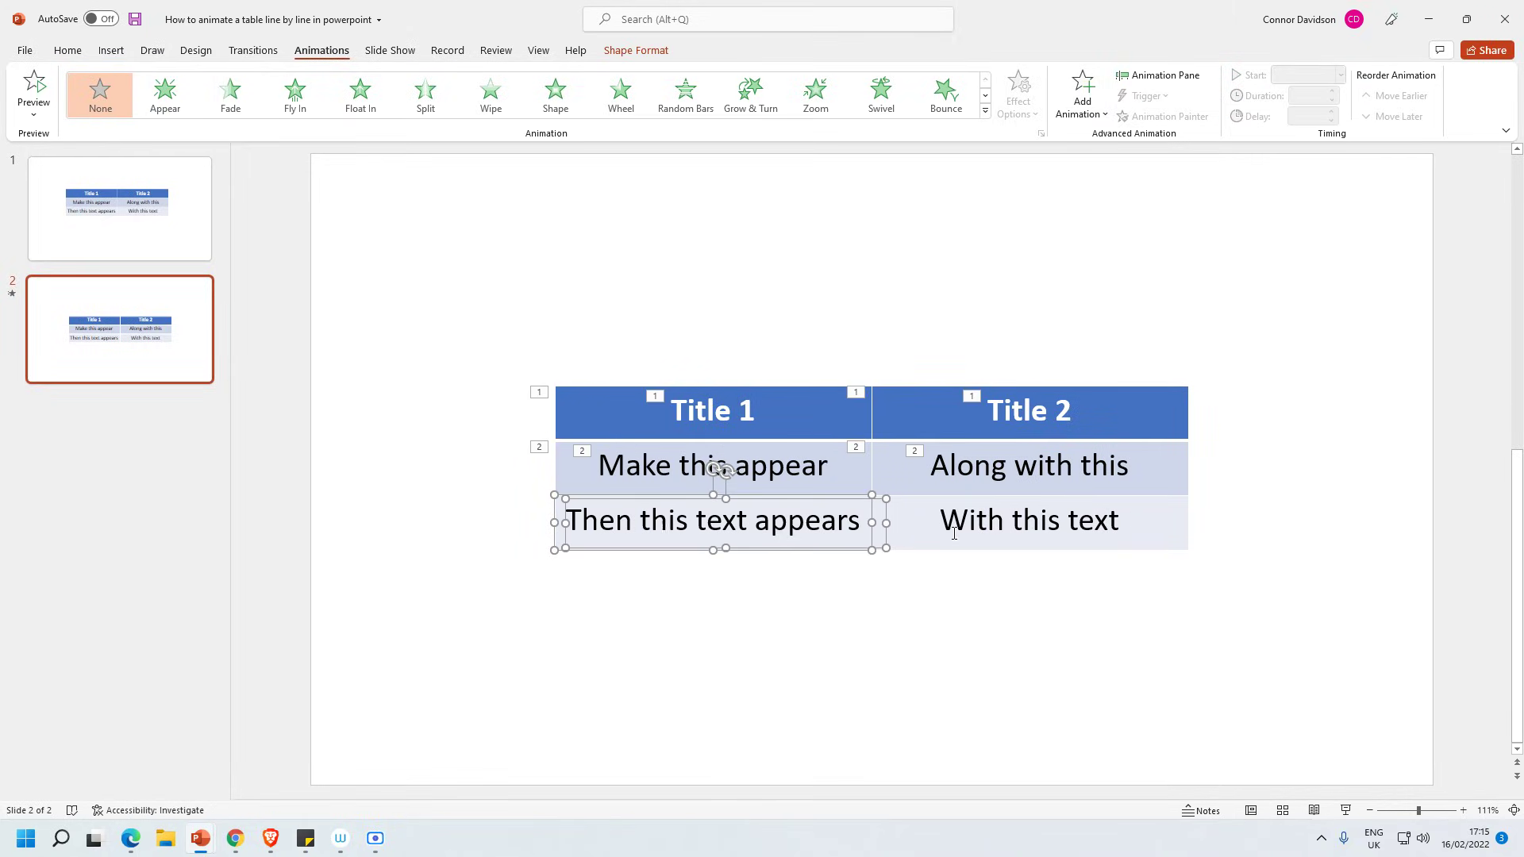
left_click(896, 533, "shift")
left_click(980, 529, "shift")
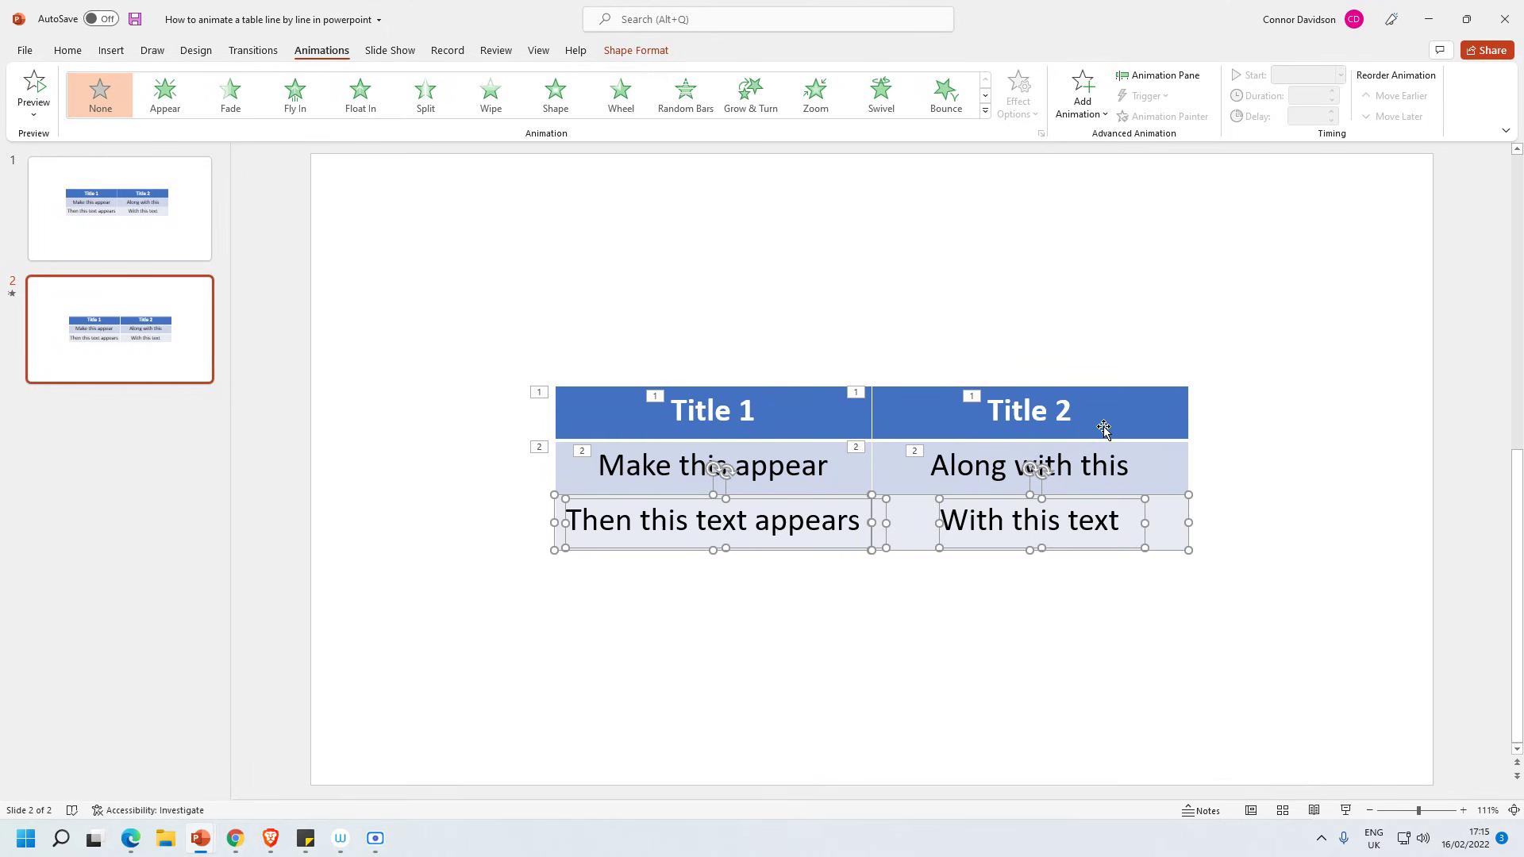
left_click(1075, 119)
left_click(1089, 170)
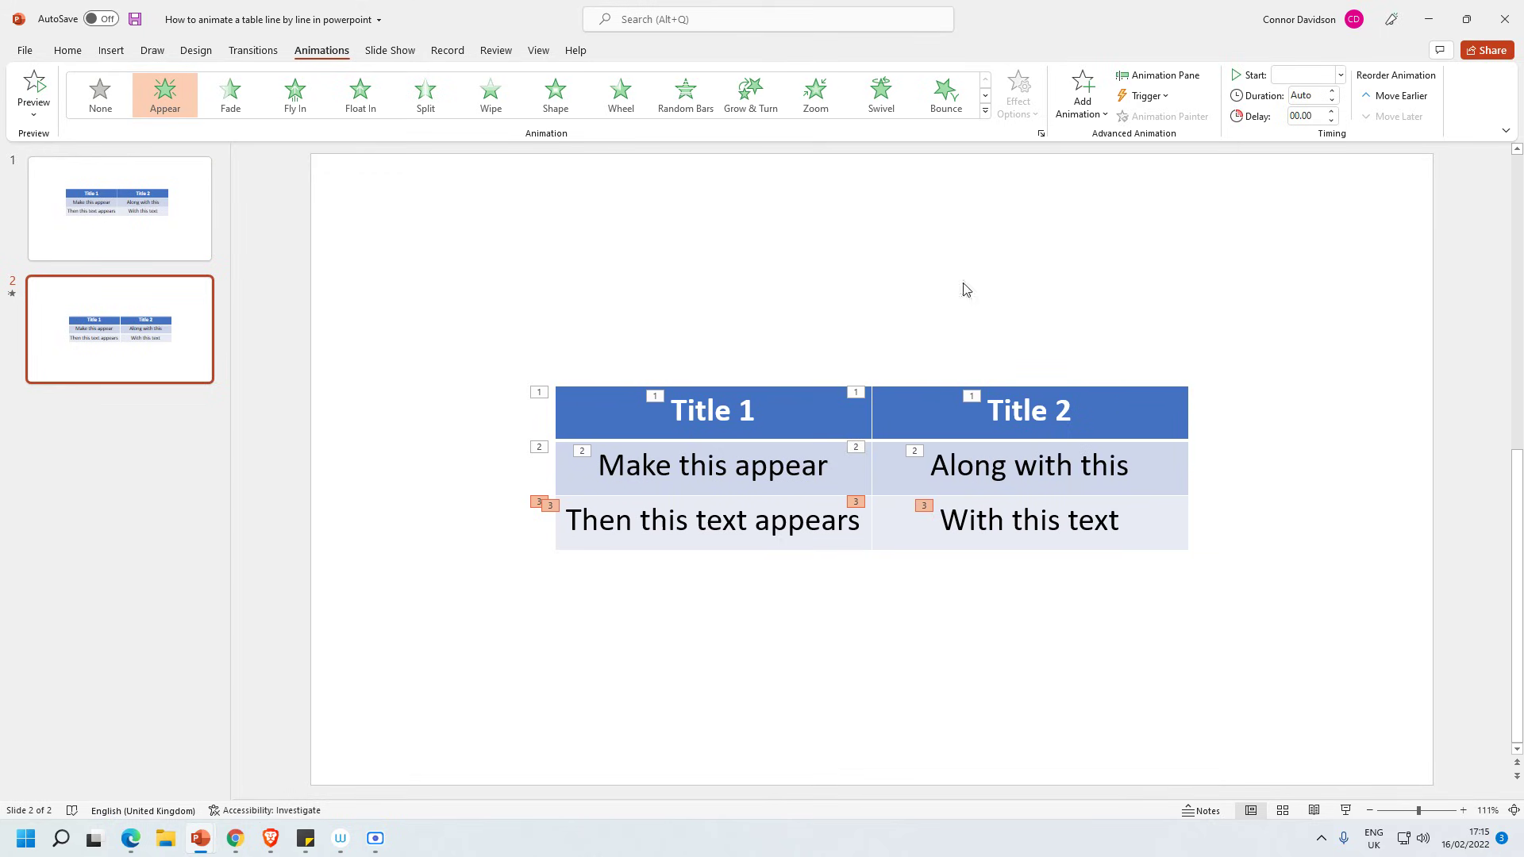
left_click(1071, 629)
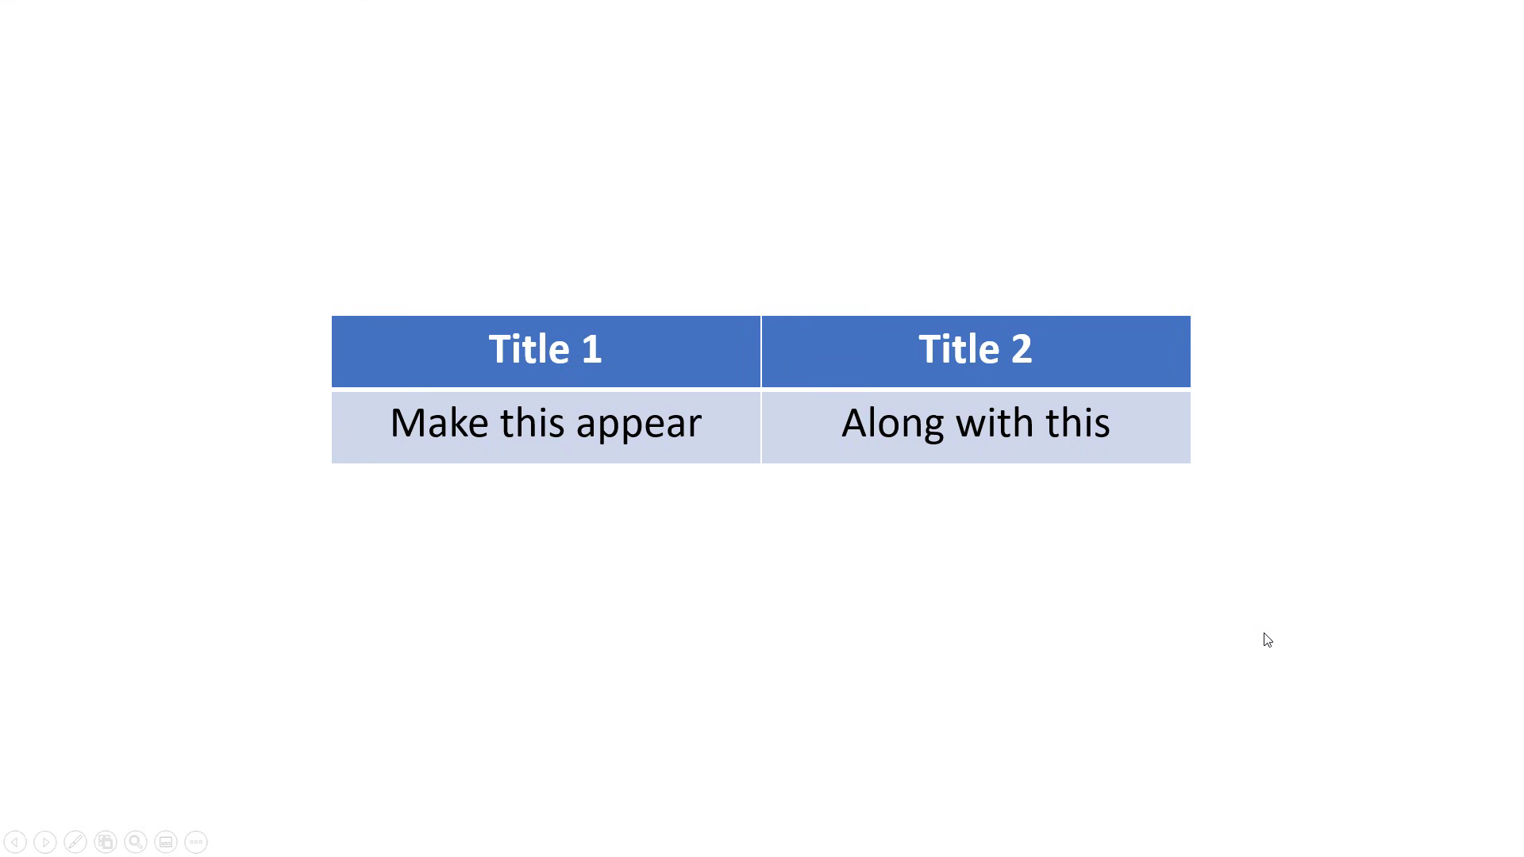
left_click(1264, 639)
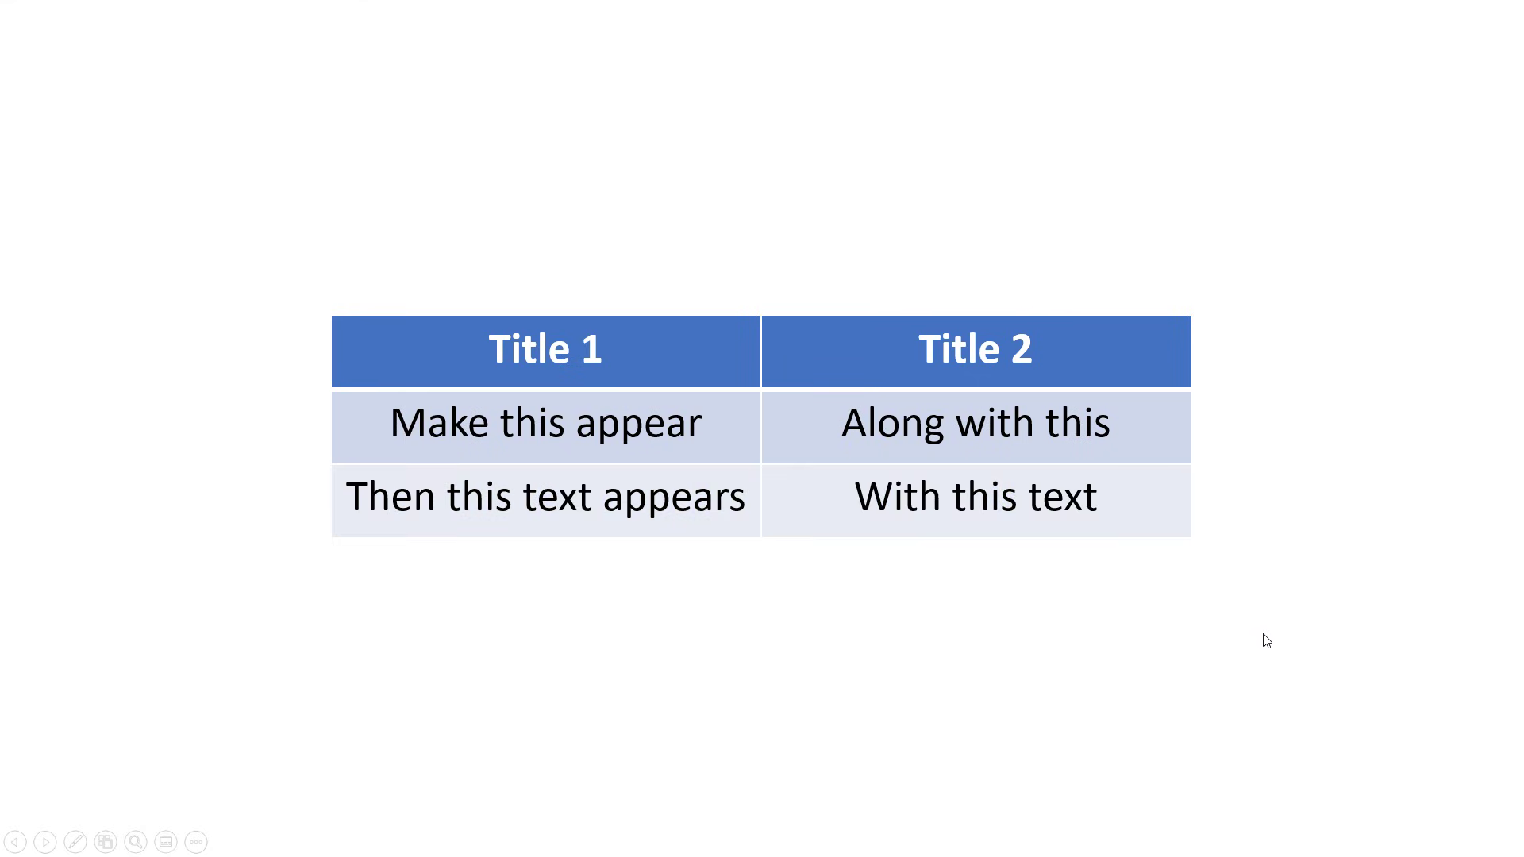
left_click(1257, 684)
left_click(1255, 683)
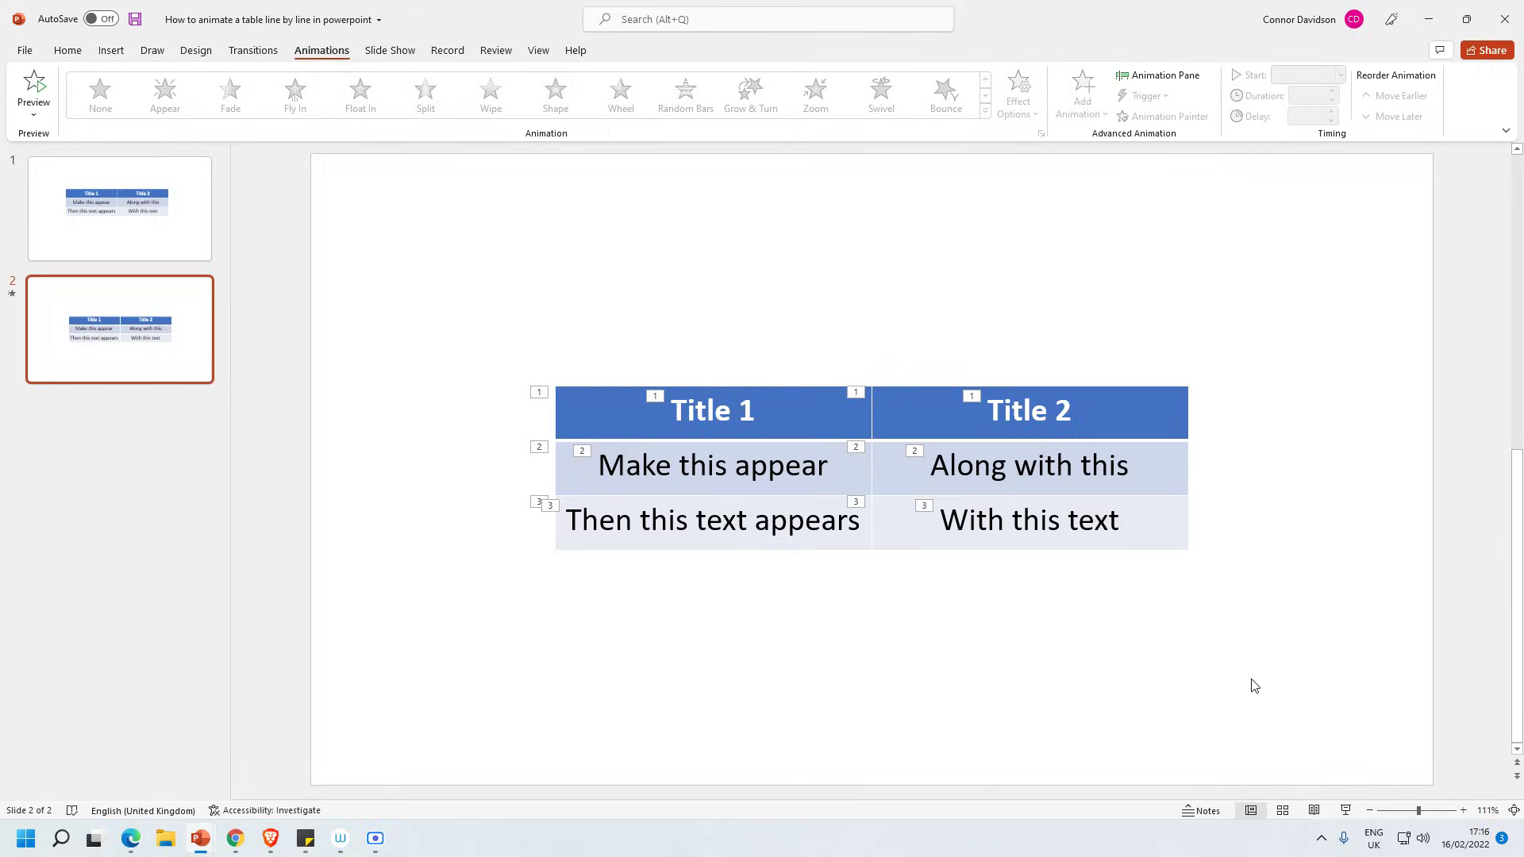
Open the Animation Pane to review the Rectangle entries grouped into steps 1, 2 and 3.
left_click(1175, 76)
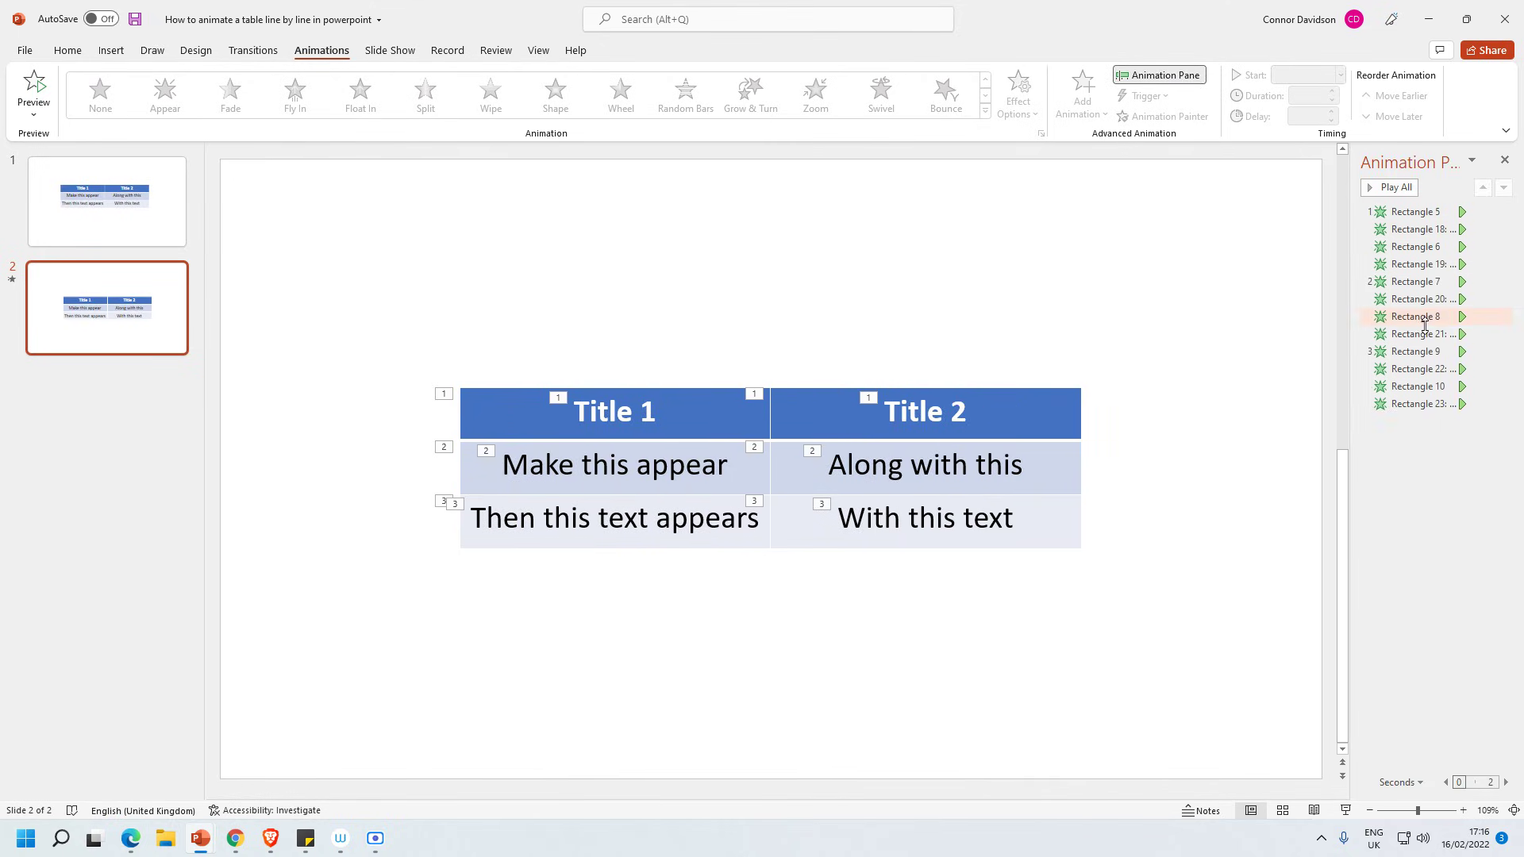